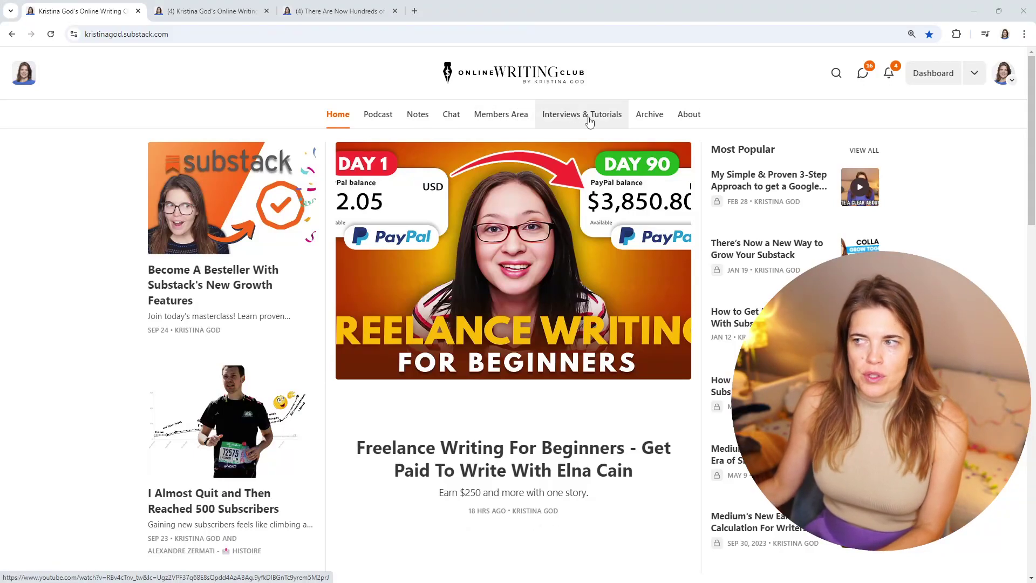
Look through the publication's Members Area and its full post archive, and return to the publication's homepage
left_click(508, 120)
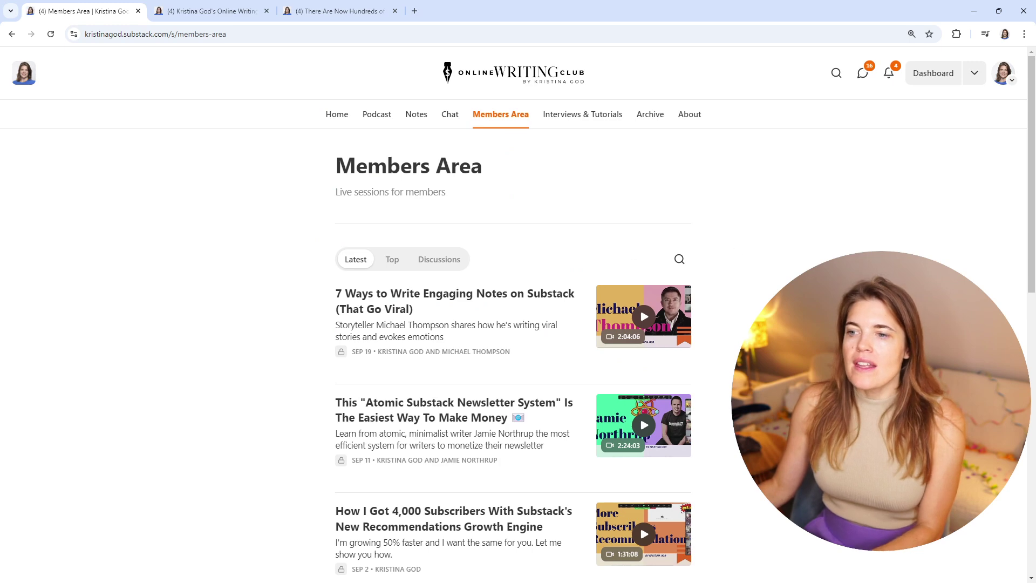
scroll(501, 162, "down", 8)
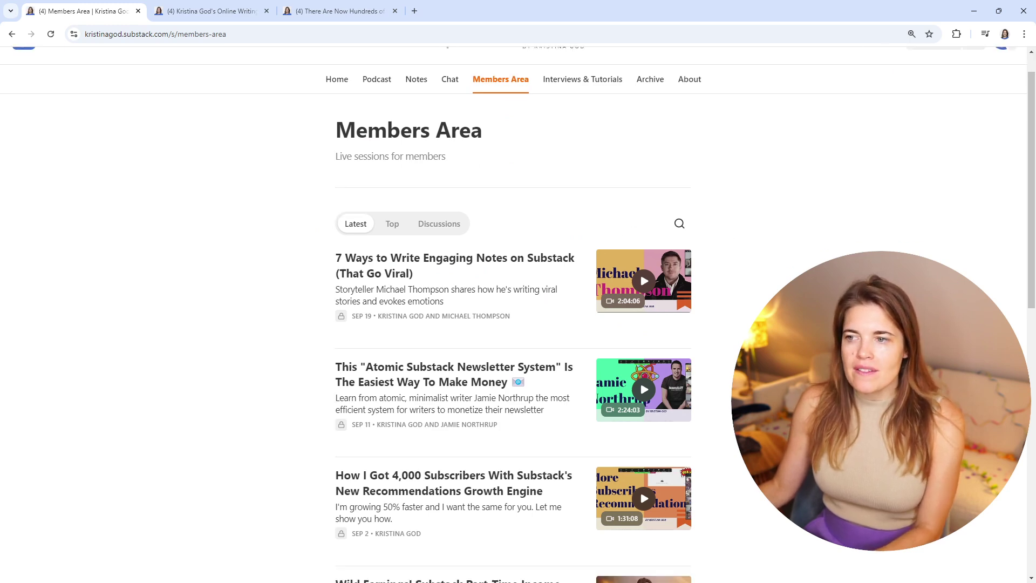
scroll(329, 412, "down", 3)
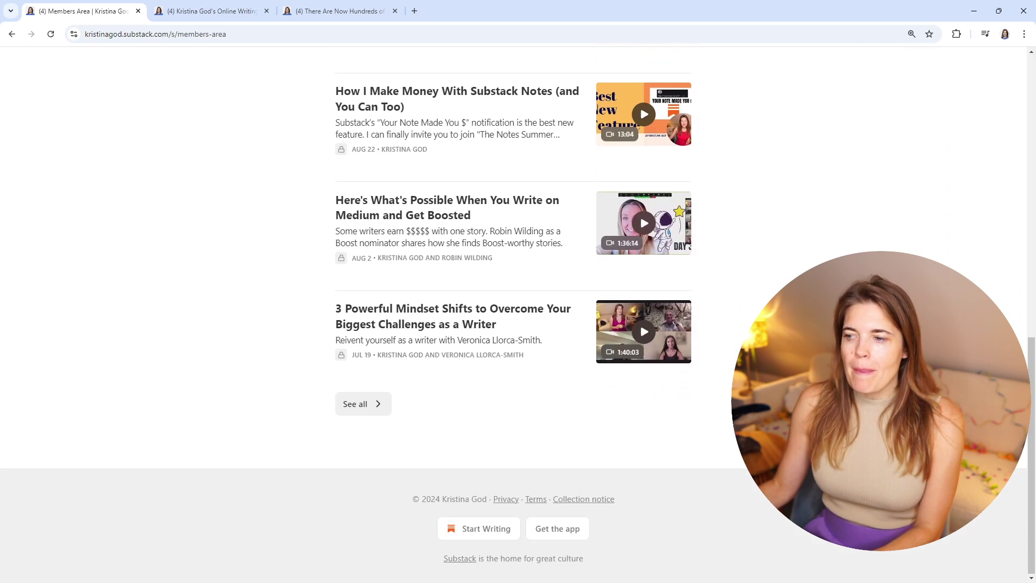
left_click(381, 404)
scroll(512, 350, "down", 20)
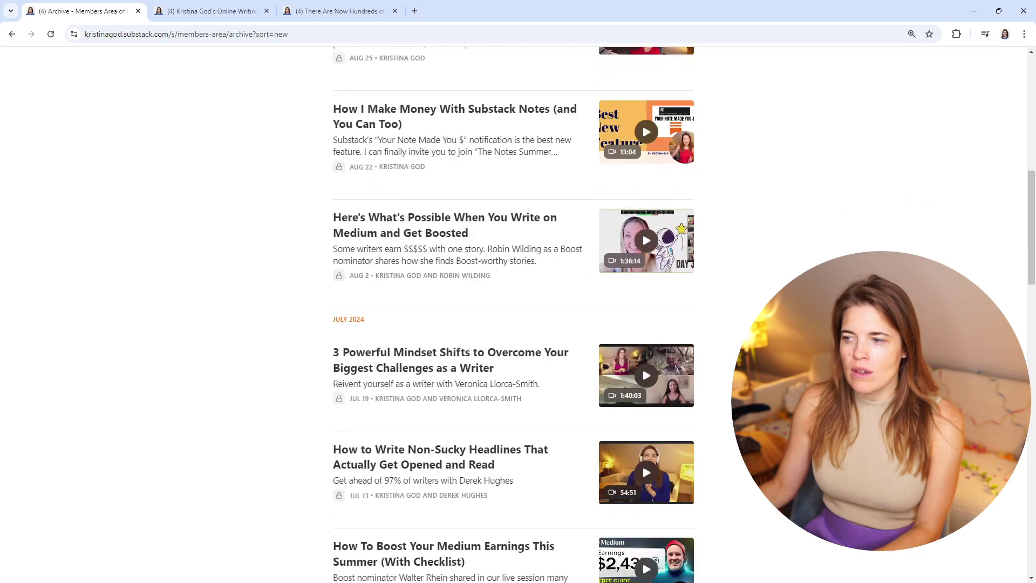
scroll(513, 351, "up", 13)
scroll(537, 104, "up", 8)
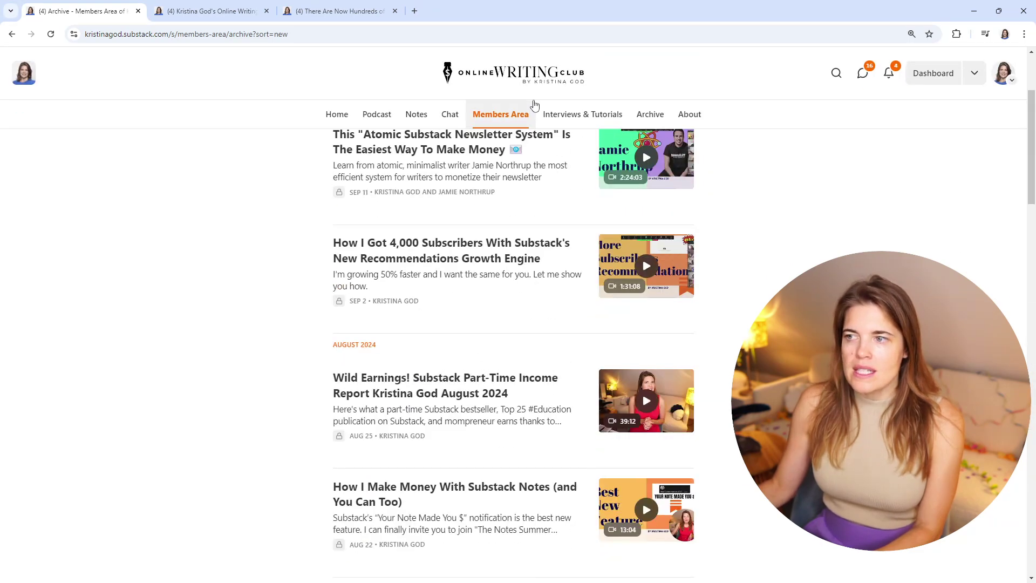
left_click(13, 35)
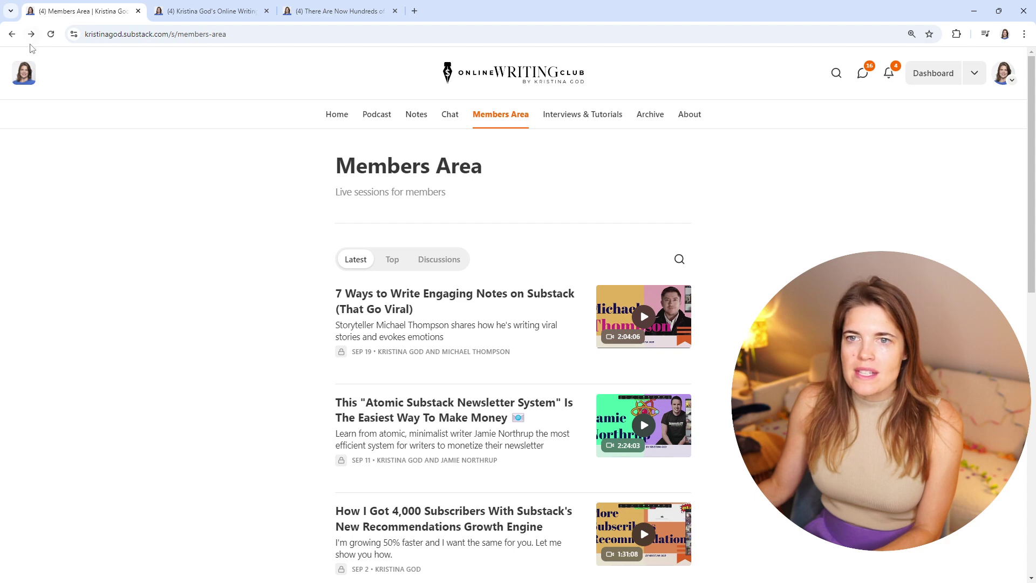
left_click(12, 34)
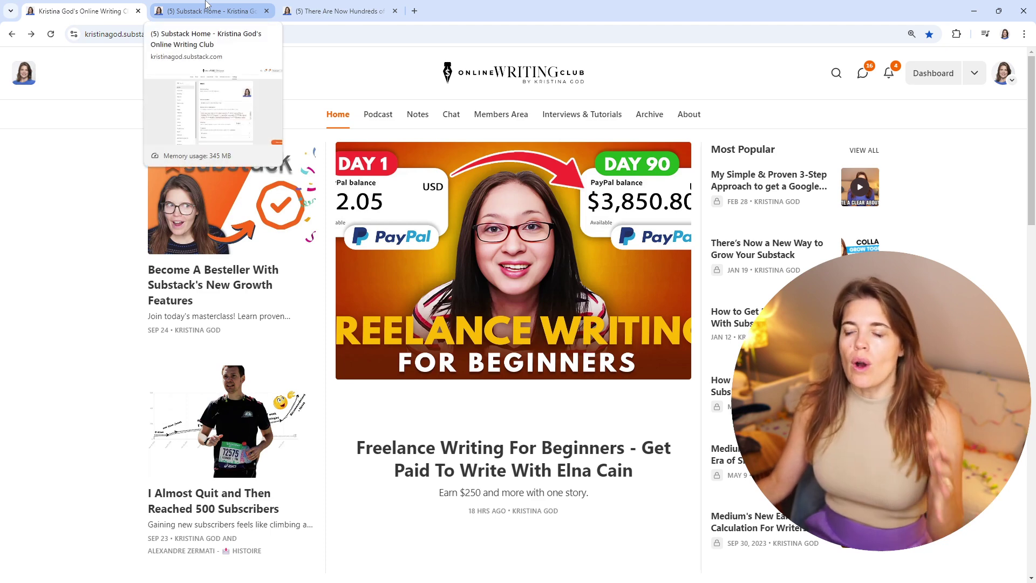
Search the publication settings for "tag" and clear the search
left_click(198, 11)
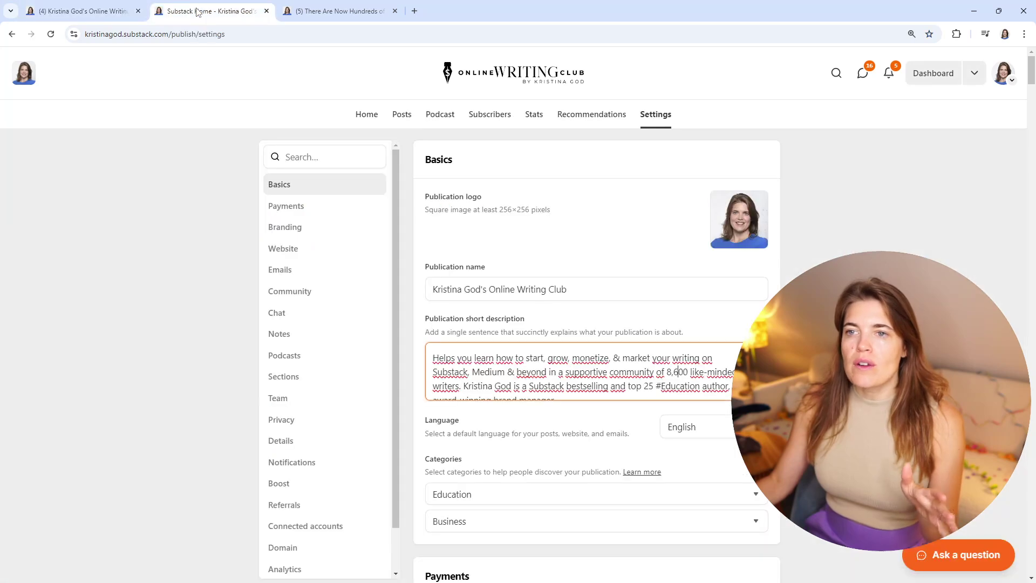
left_click(326, 154)
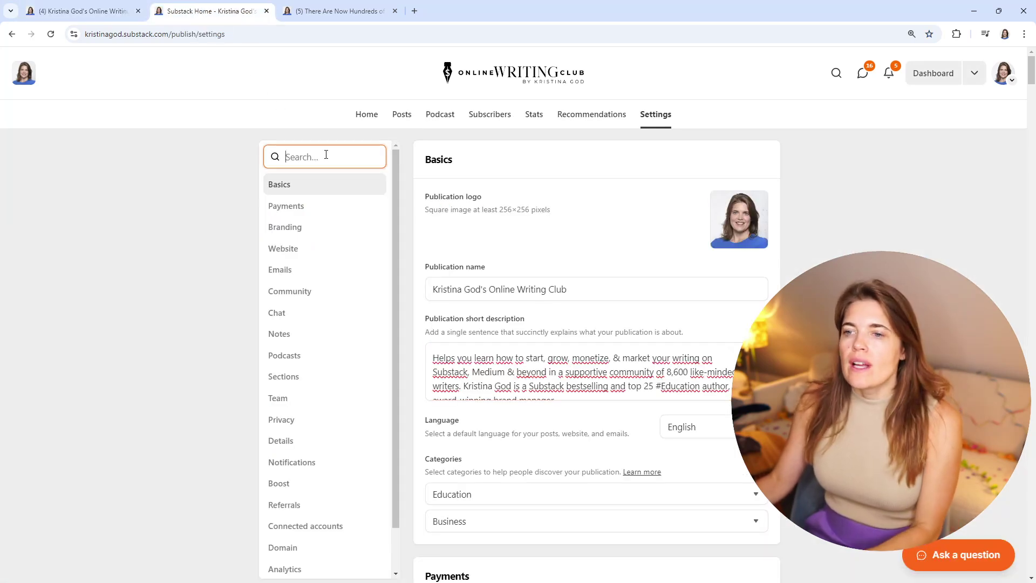
type("tag")
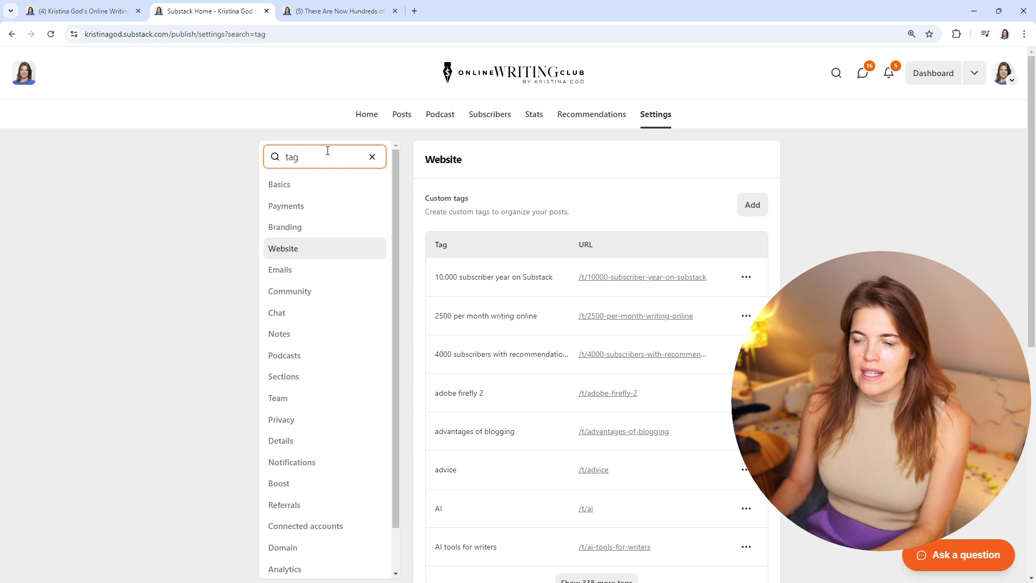
double_click(312, 158)
key("BackSpace")
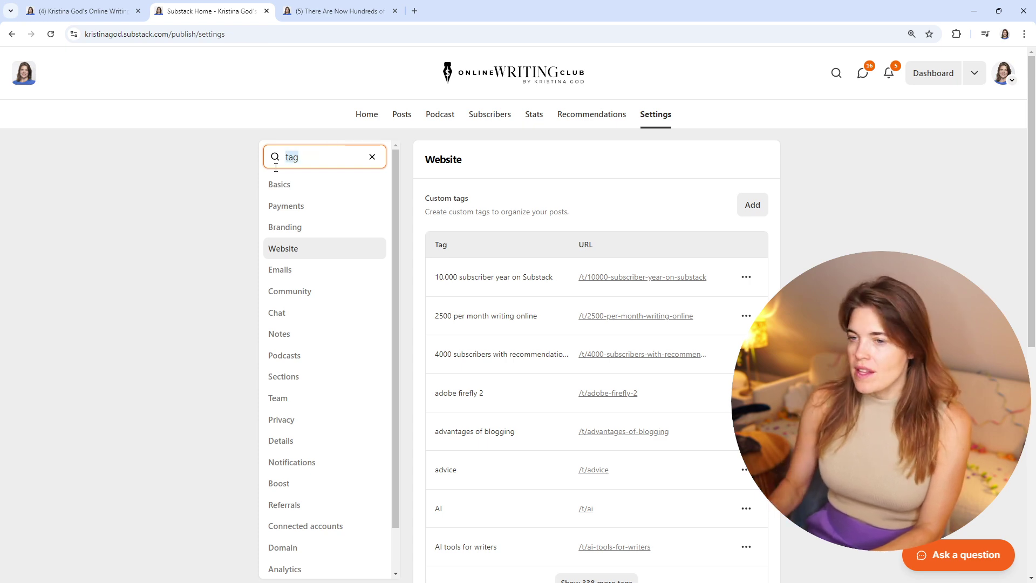
Add a custom tag named "Substack School" in the Website section of the publication settings
left_click(296, 251)
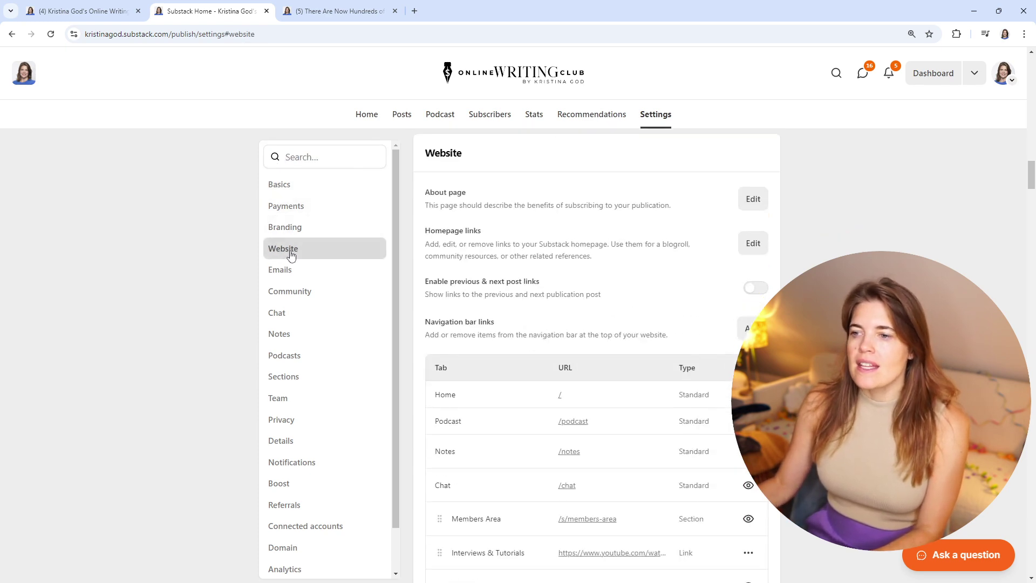
scroll(588, 428, "down", 1)
scroll(589, 428, "down", 2)
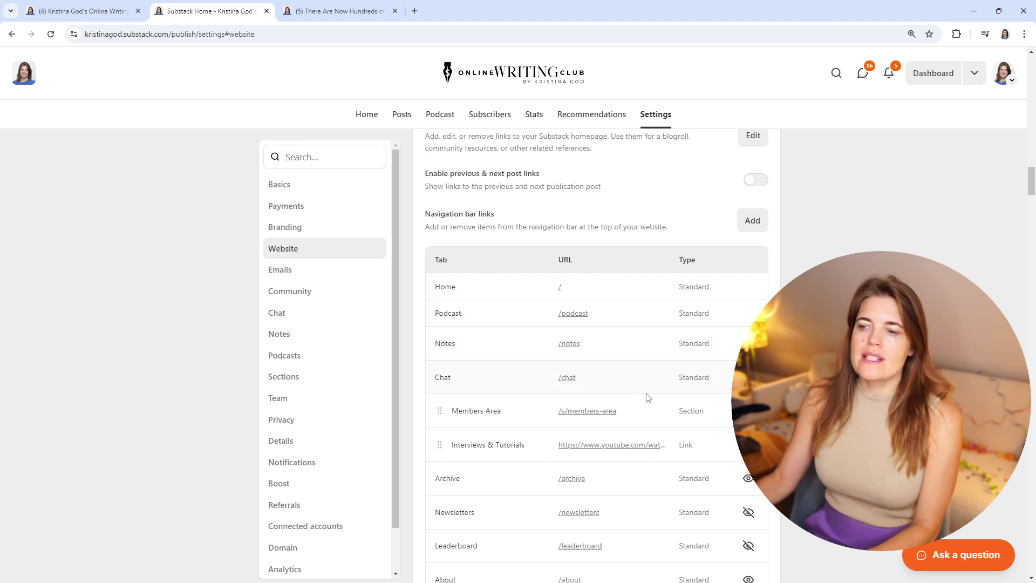
scroll(648, 398, "down", 3)
scroll(672, 436, "down", 3)
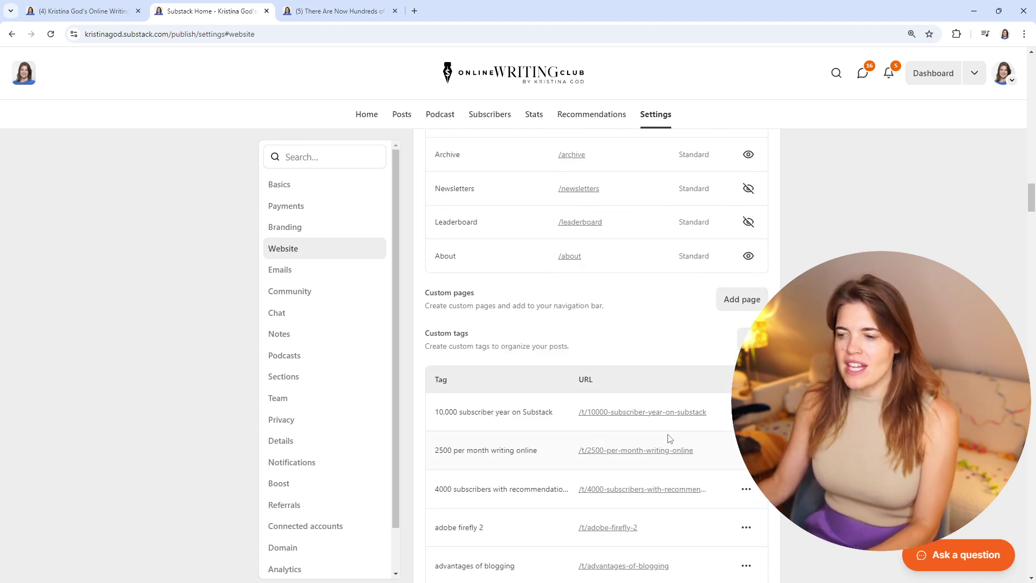
scroll(668, 421, "down", 5)
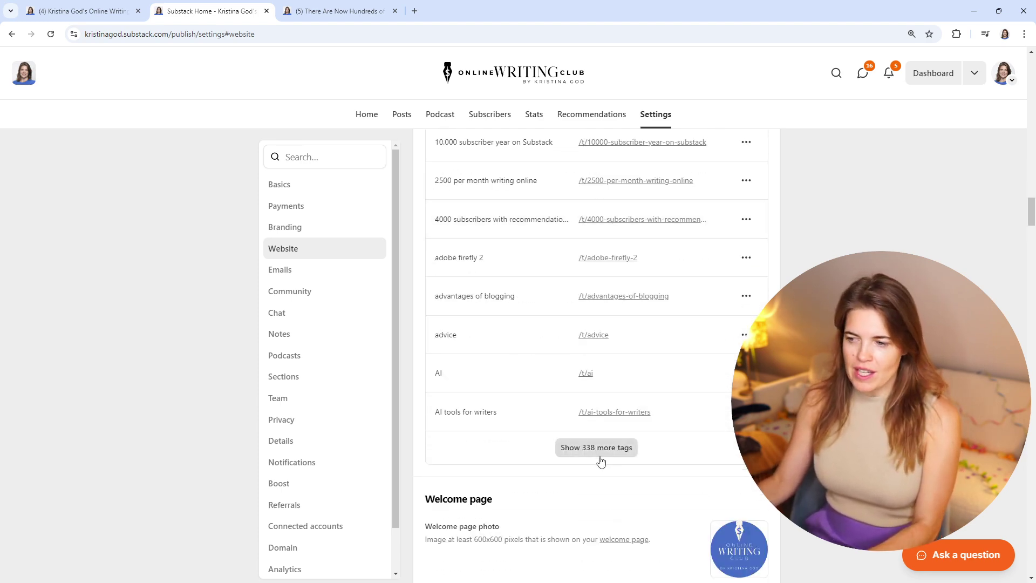
scroll(540, 443, "up", 3)
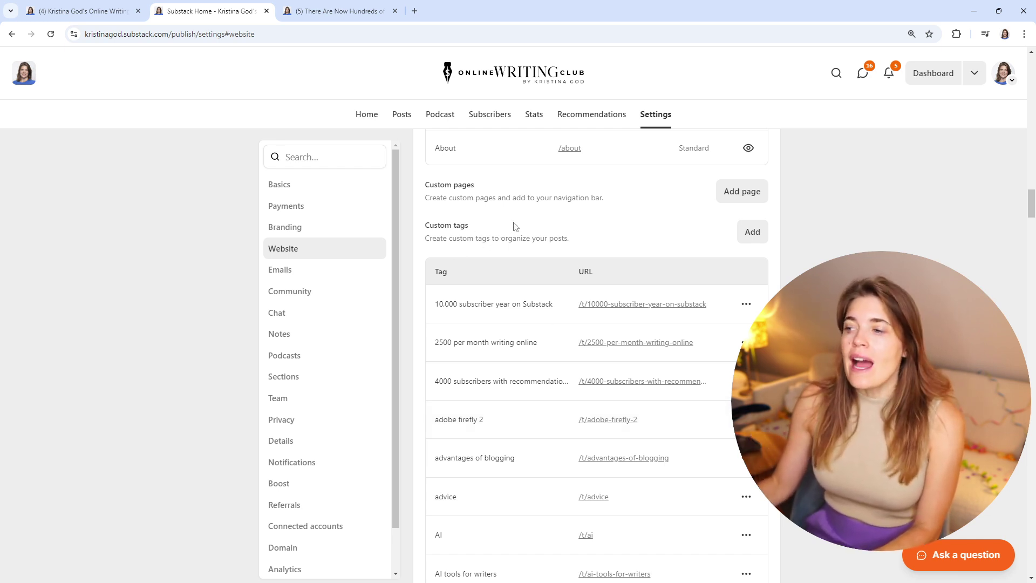
left_click(748, 238)
type("Sub")
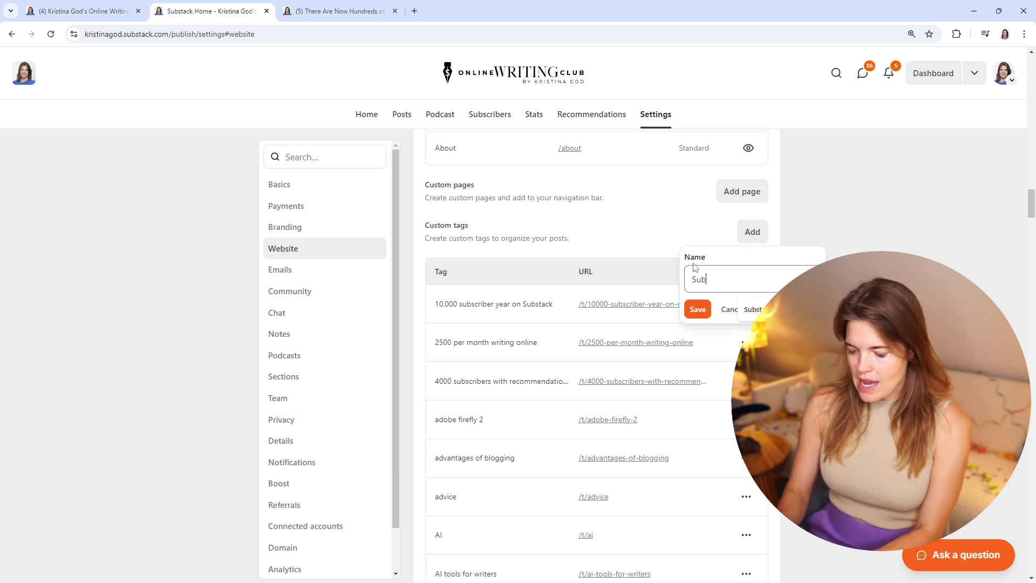
type("stac")
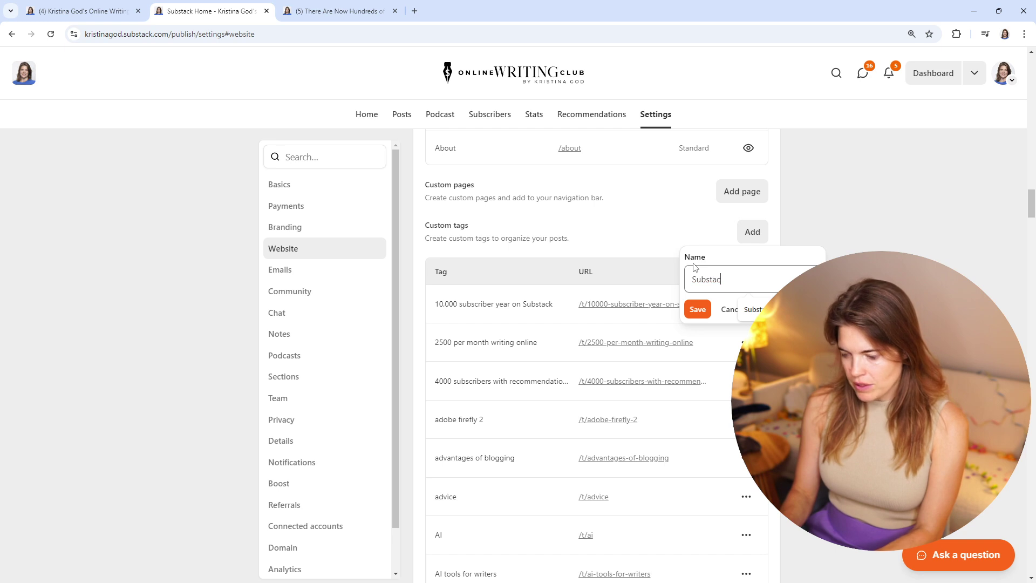
type("k School")
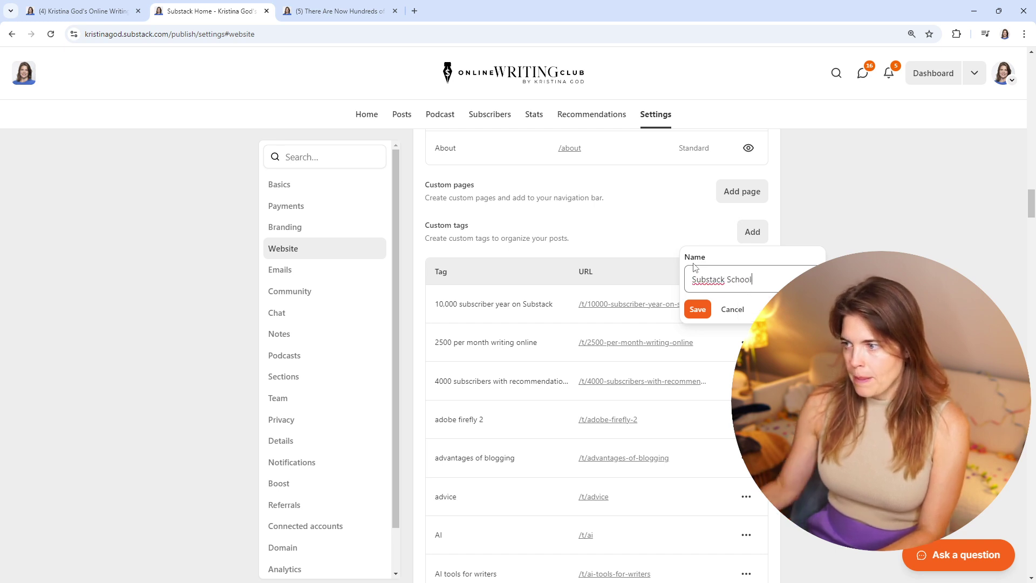
left_click(702, 313)
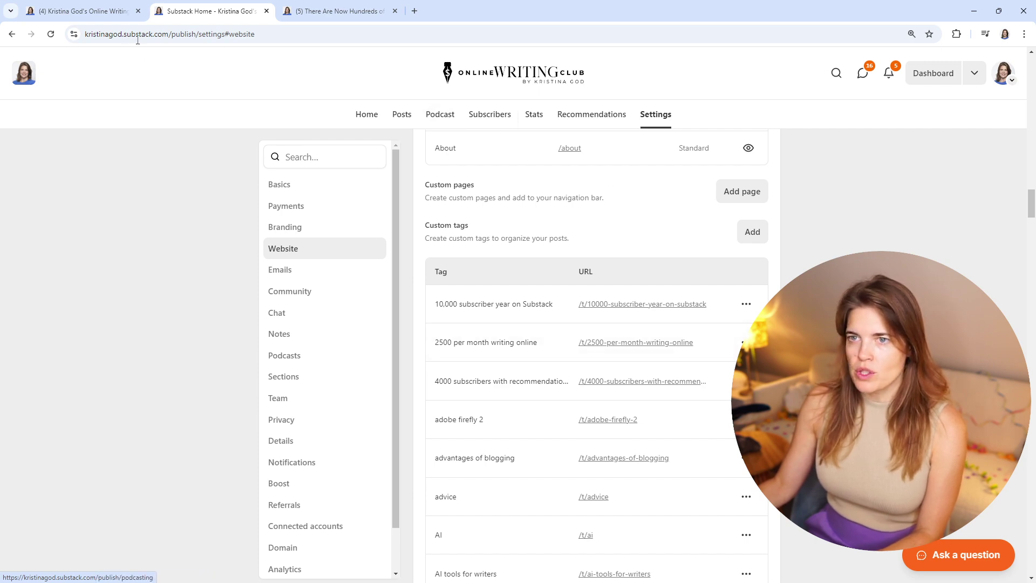
Reload the publication's homepage to check whether its navigation bar has changed
left_click(102, 13)
left_click(188, 34)
key("Return")
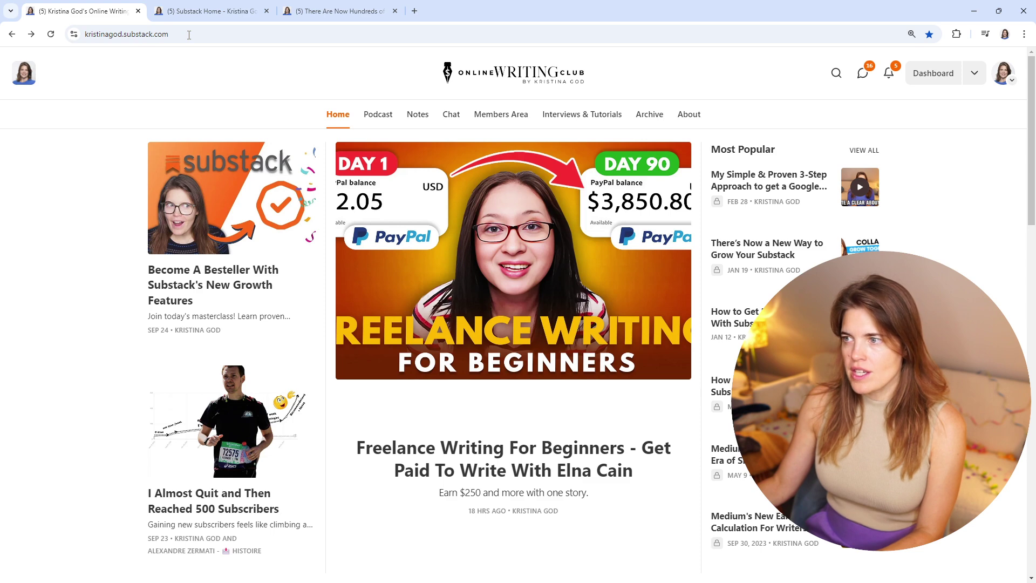
Expand the full custom tags list in the settings, find "school", and add the Substack School tag to the navigation bar
left_click(211, 10)
scroll(431, 173, "down", 5)
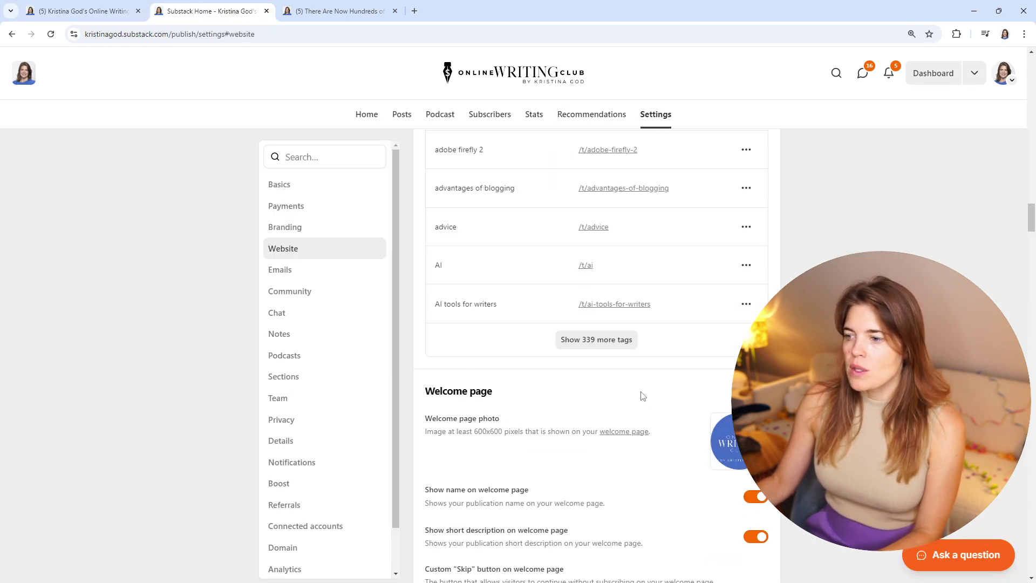
left_click(605, 347)
key("ctrl+f")
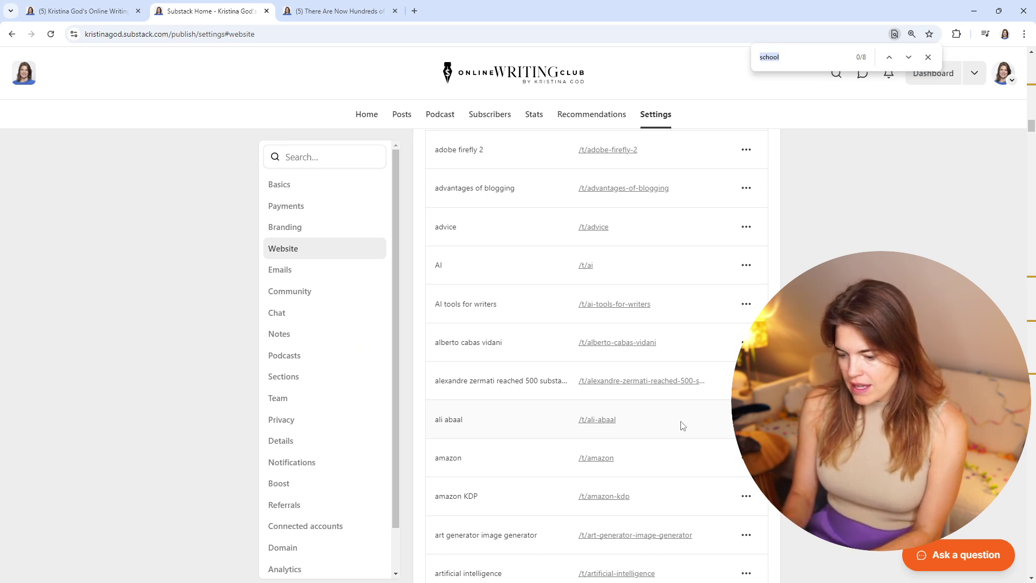
type("schoo")
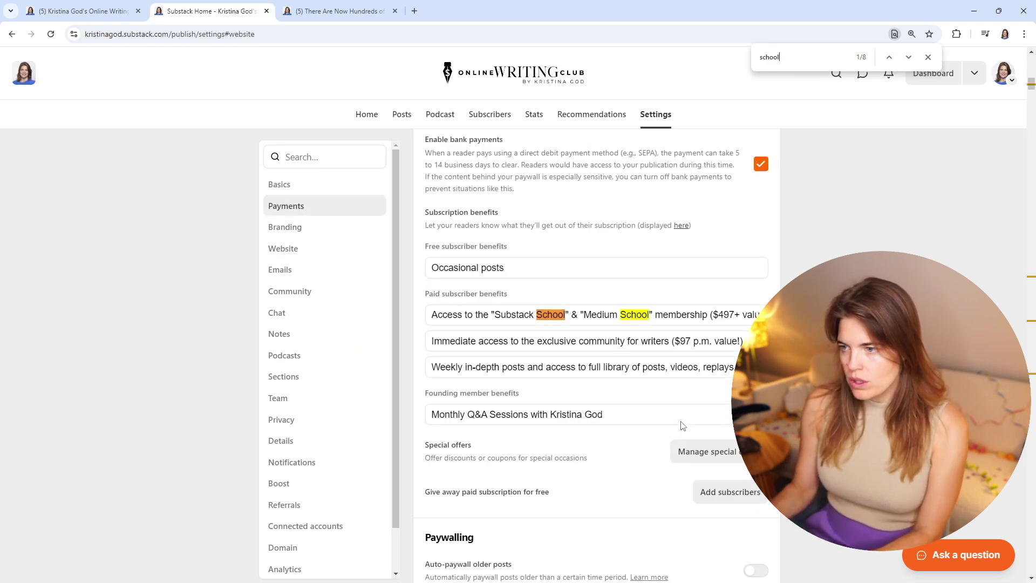
left_click(747, 316)
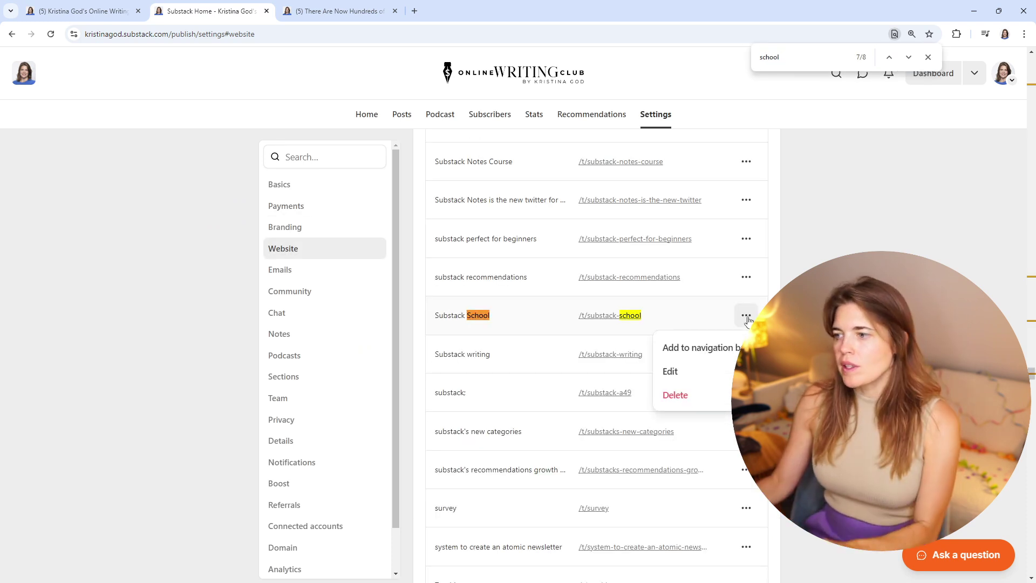
left_click(703, 348)
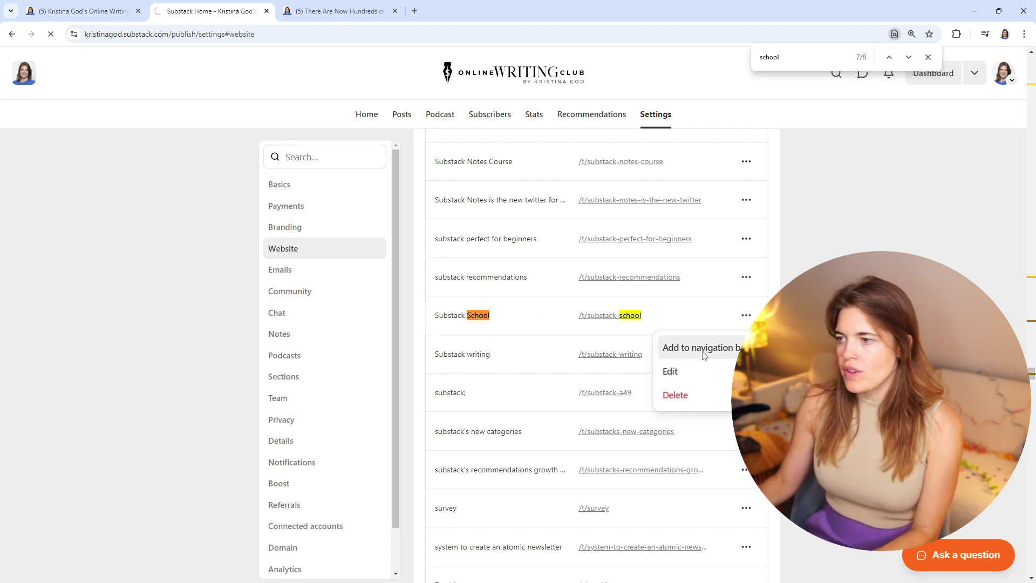
scroll(704, 351, "down", 15)
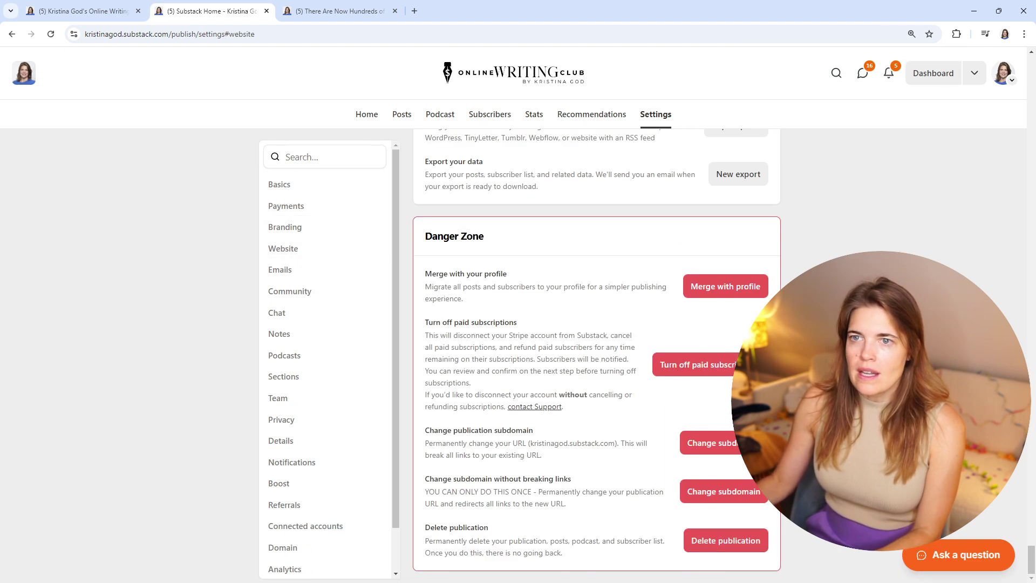
Reload the publication's homepage to check the navigation bar for the Substack School link
left_click(84, 11)
left_click(236, 34)
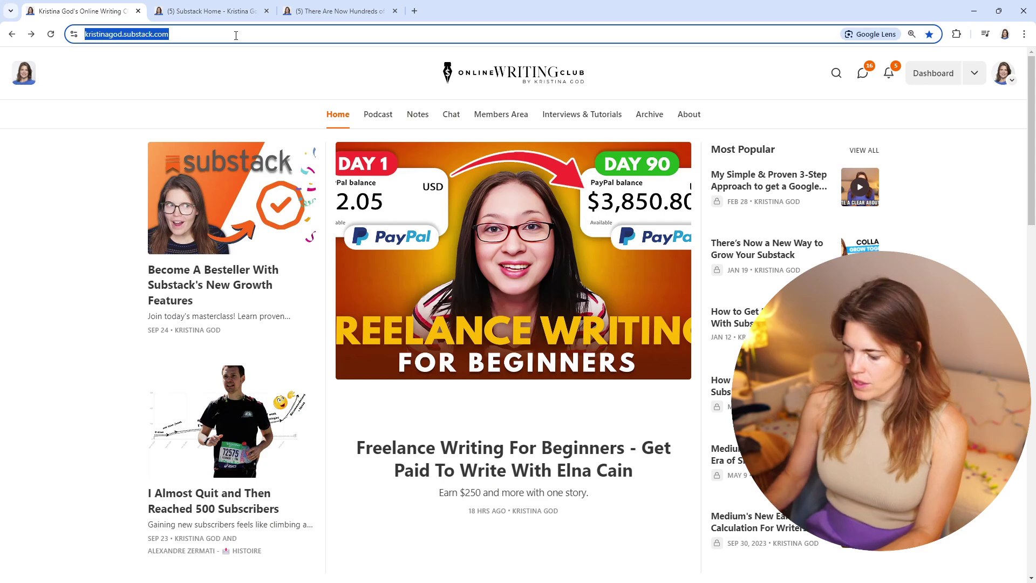
key("Return")
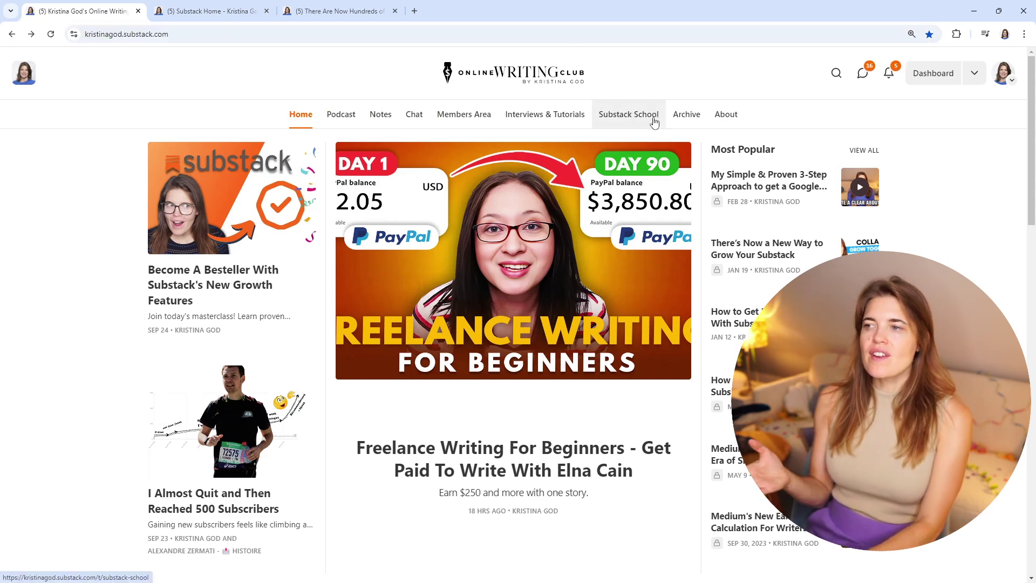
Review the order of the navigation bar links in the Website settings and compare it with the homepage
left_click(222, 4)
left_click(303, 248)
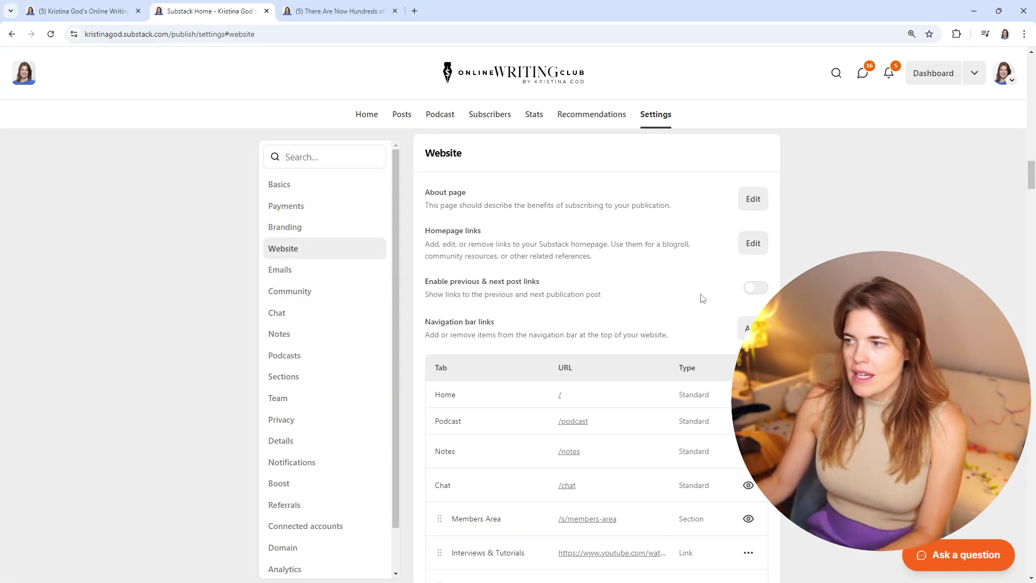
scroll(701, 298, "up", 5)
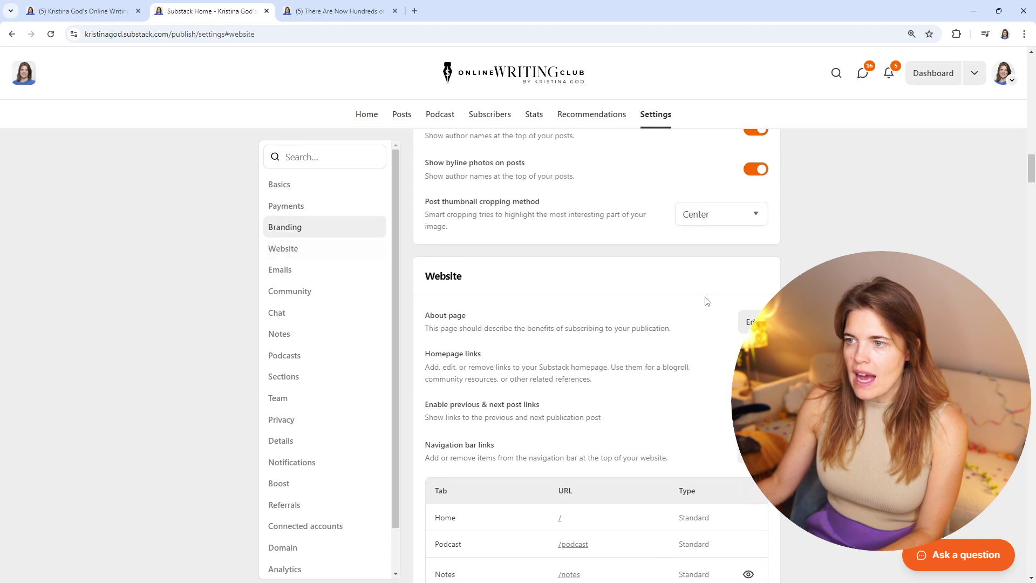
scroll(705, 300, "down", 10)
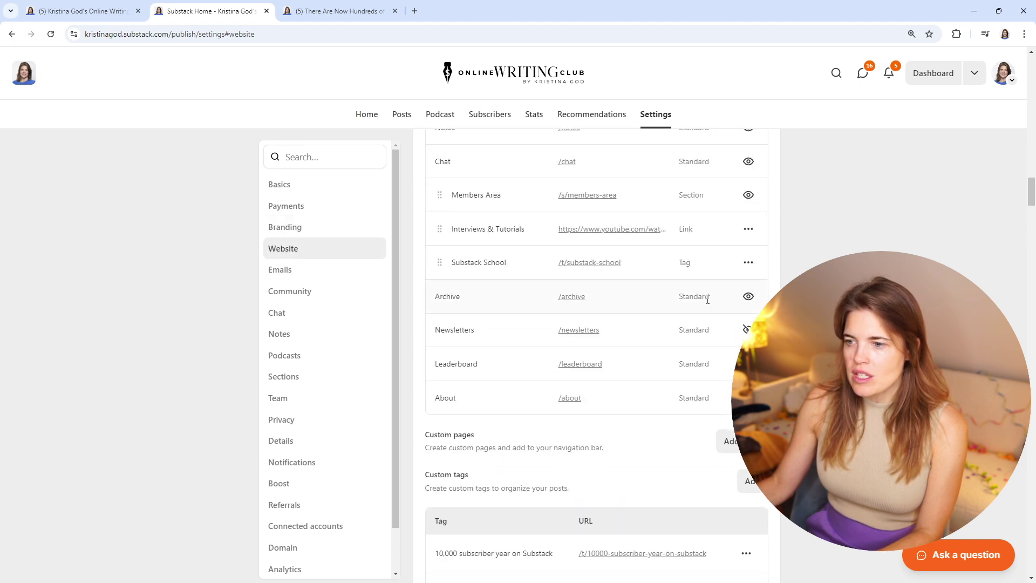
scroll(708, 299, "up", 3)
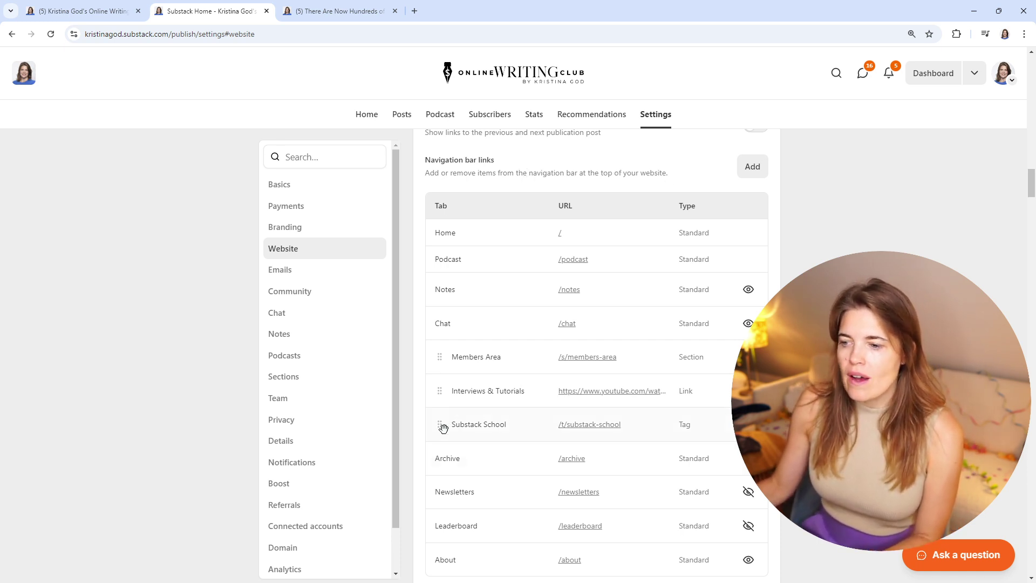
key("ctrl+Page_Up")
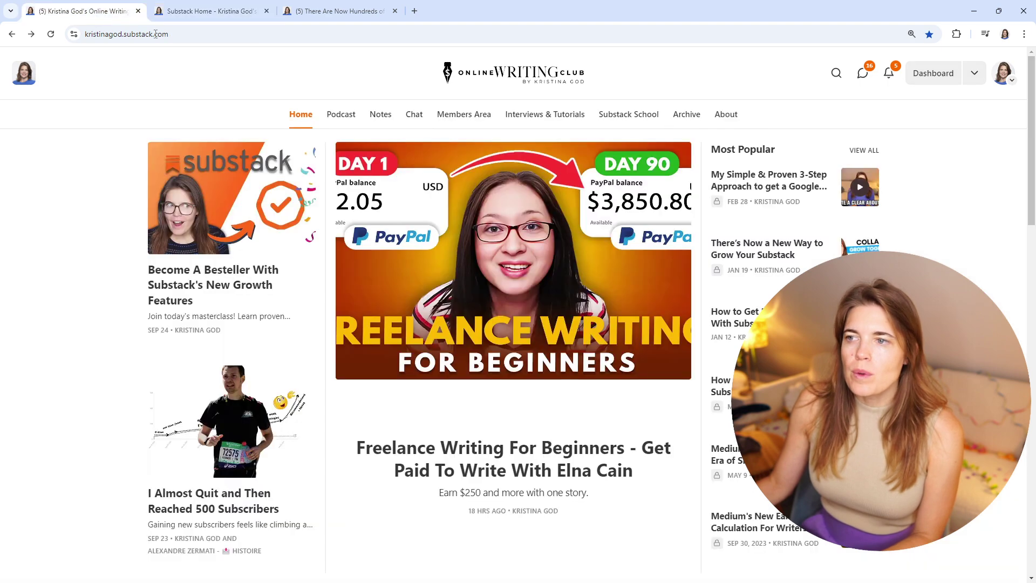
key("ctrl+Page_Down")
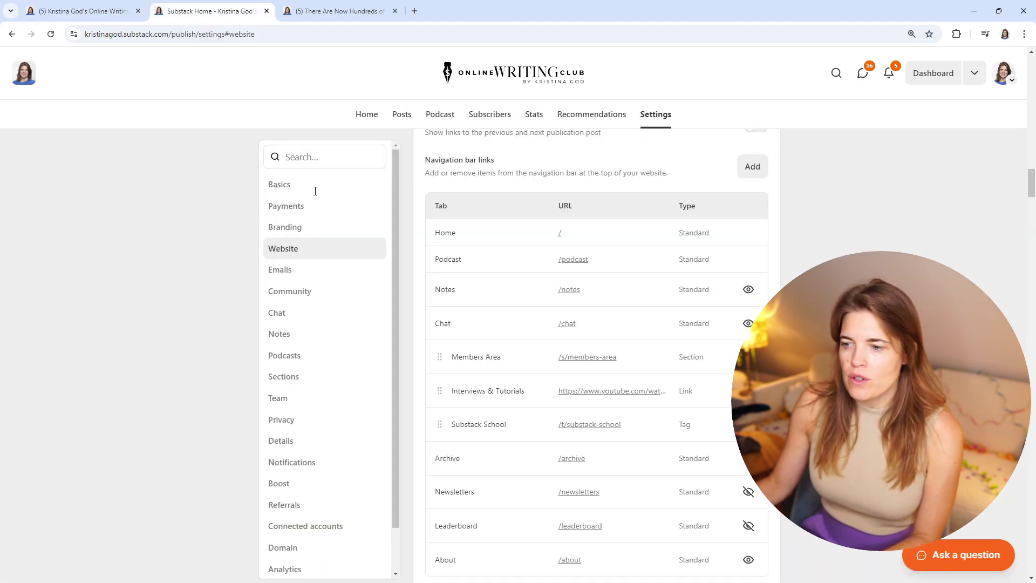
Move the Substack School link above Members Area in the navigation bar links and reload the homepage to check the order
left_click_drag(442, 424, 433, 347)
key("ctrl+Page_Up")
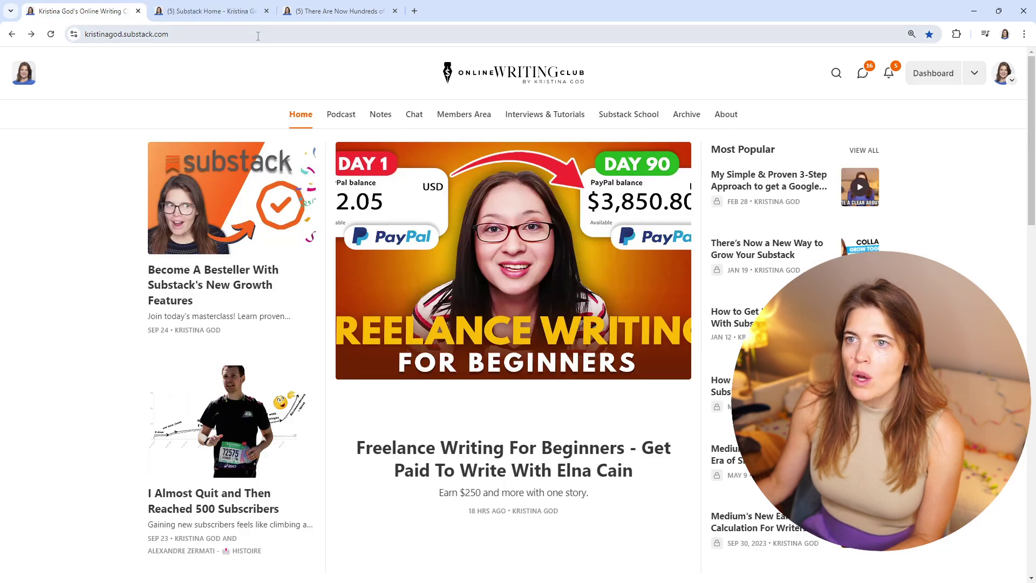
left_click(257, 36)
key("Return")
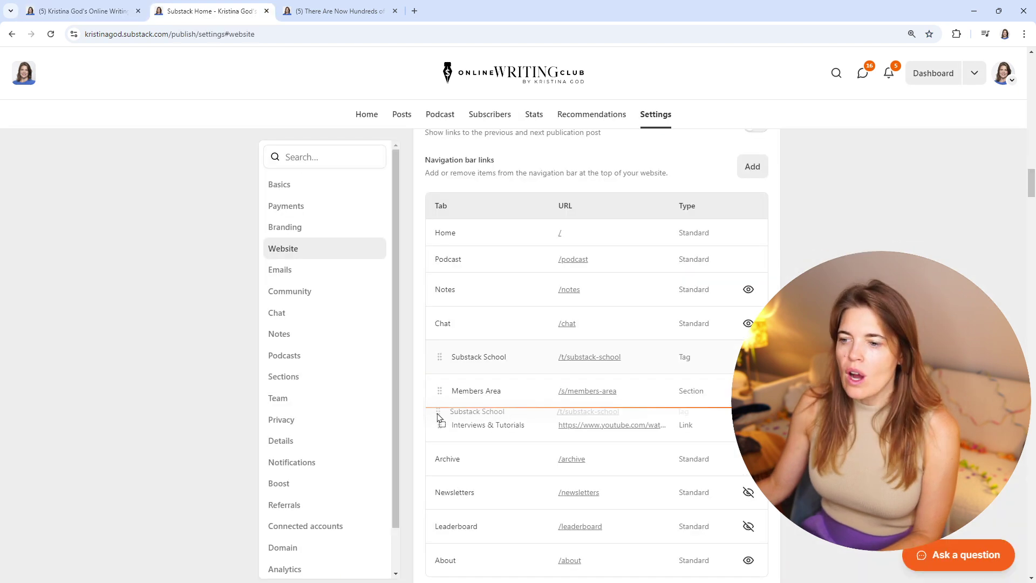
Place the Substack School link between Members Area and Interviews & Tutorials, and reload the homepage to check the new order
left_click_drag(439, 419, 439, 399)
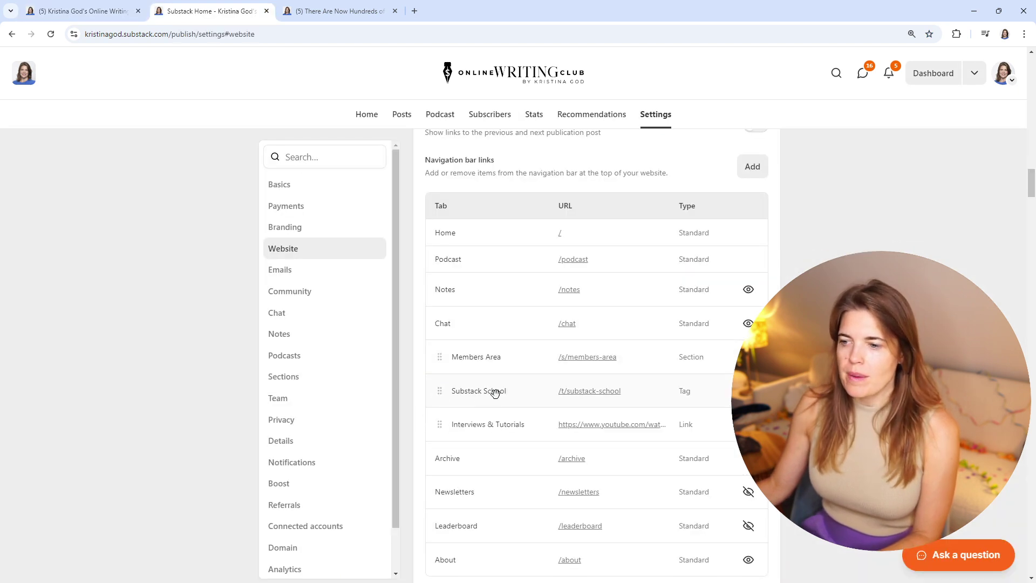
left_click(103, 11)
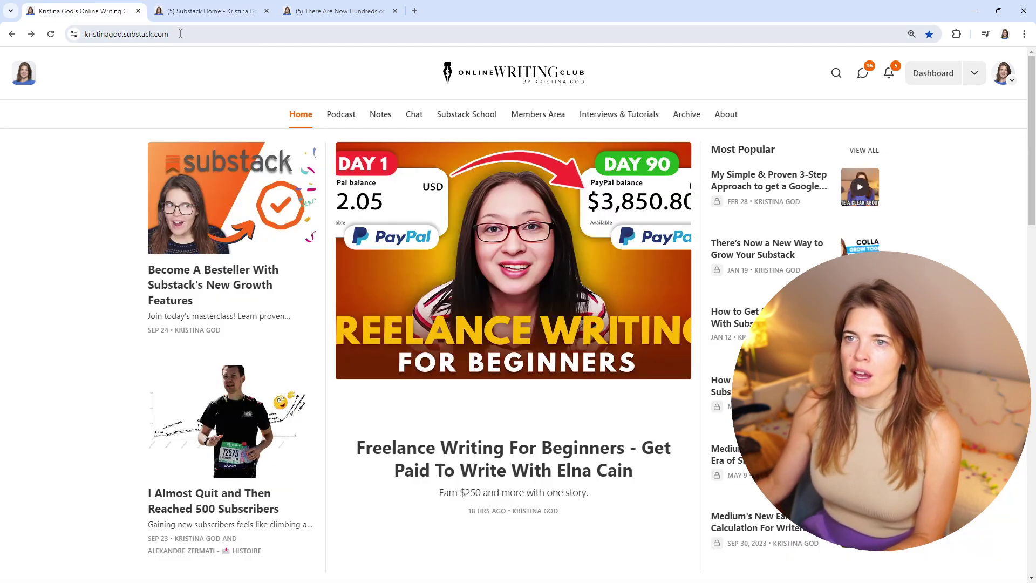
left_click(180, 34)
key("Return")
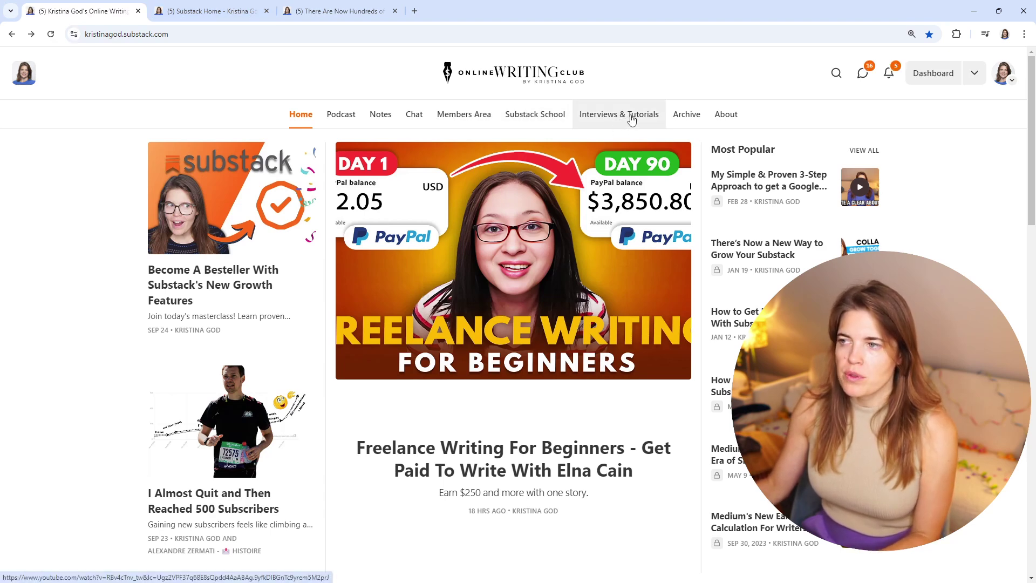
View the Substack School page from the homepage's navigation bar and return to the homepage
left_click(210, 11)
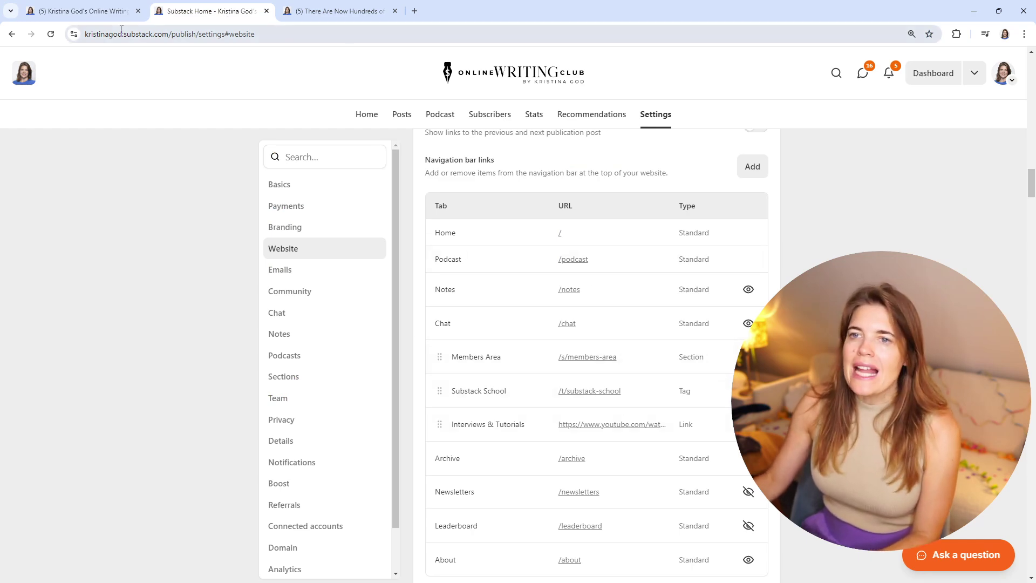
left_click(97, 10)
left_click(537, 112)
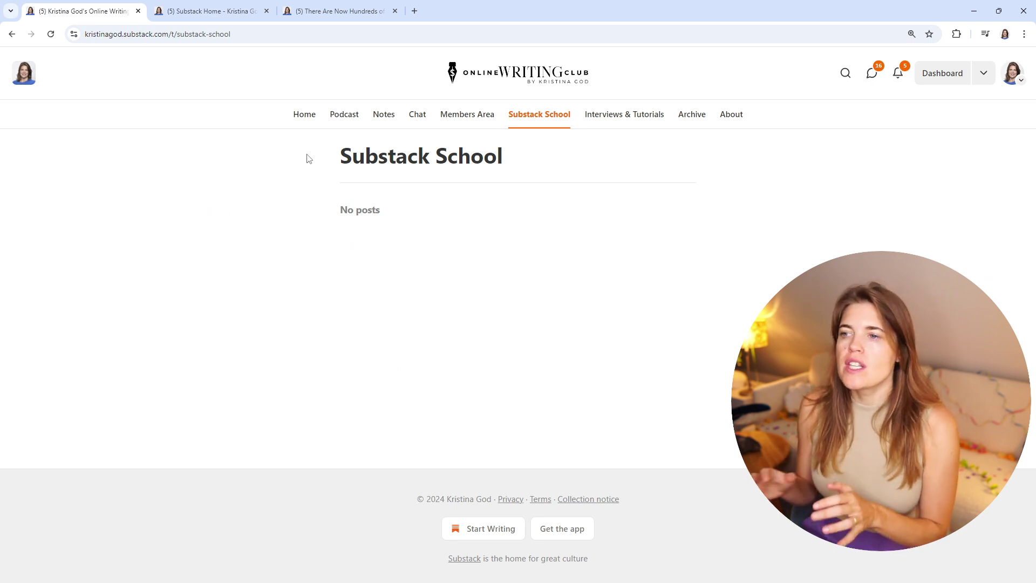
left_click(547, 82)
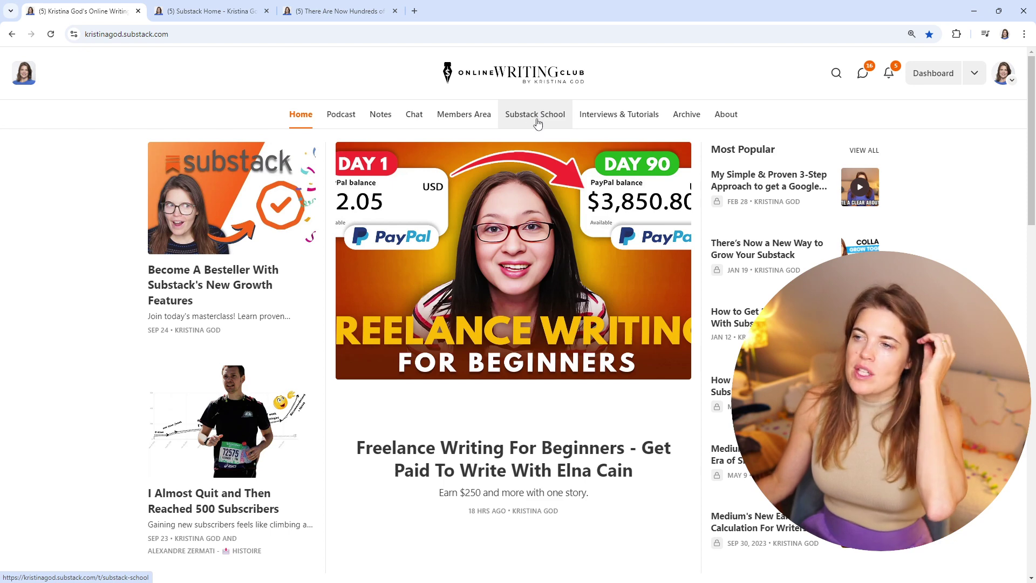
Open the post "There Are Now Hundreds of New Substack Categories and Tabs" for editing and go to its publish settings
left_click(340, 10)
scroll(332, 236, "down", 4)
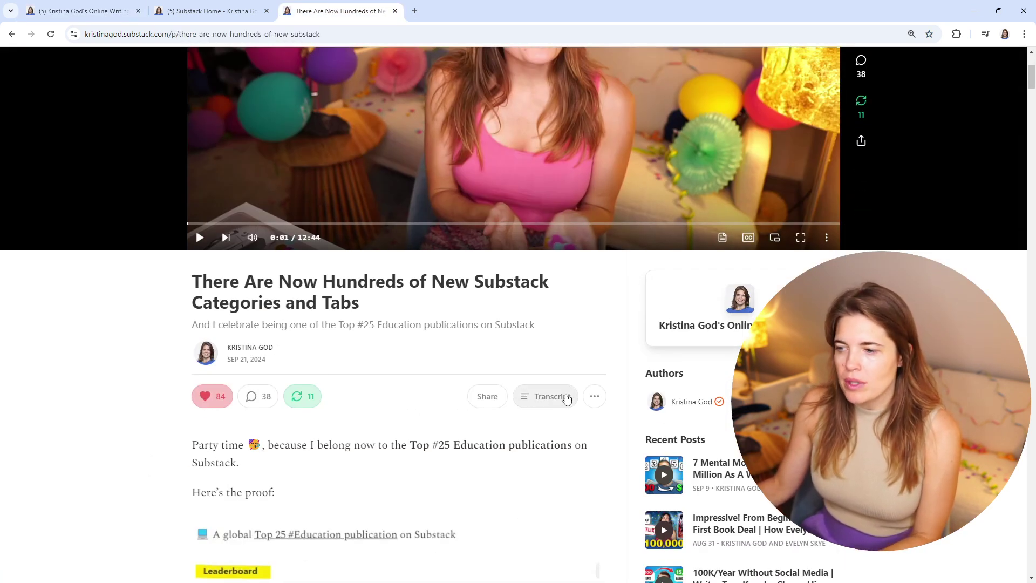
left_click(596, 398)
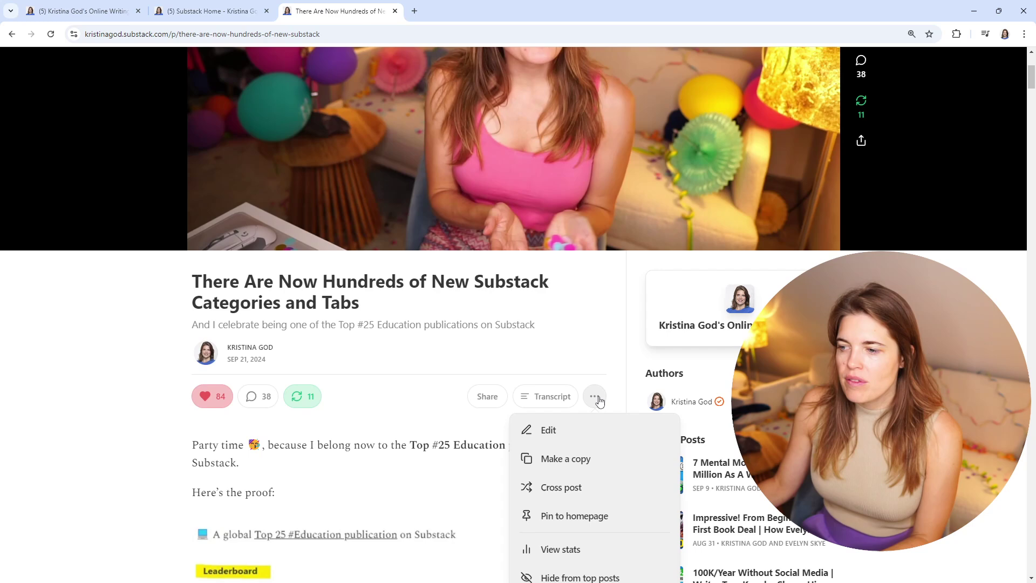
left_click(579, 429)
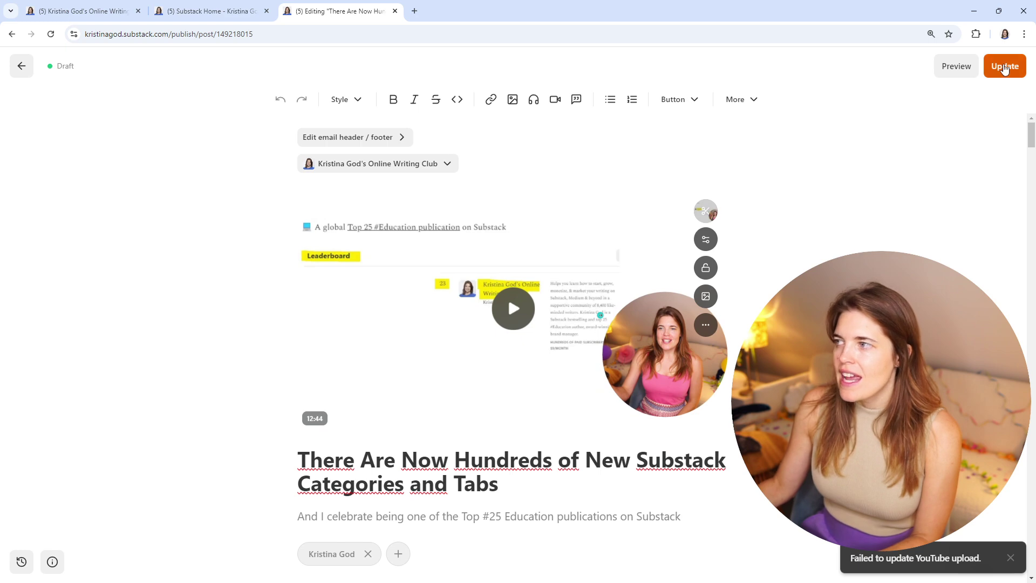
left_click(1004, 66)
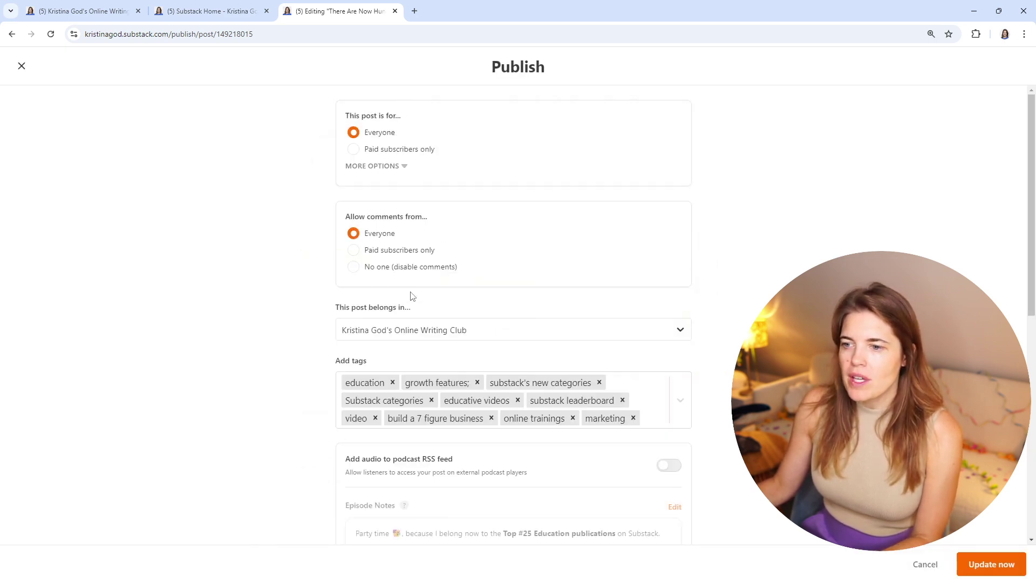
scroll(412, 296, "down", 1)
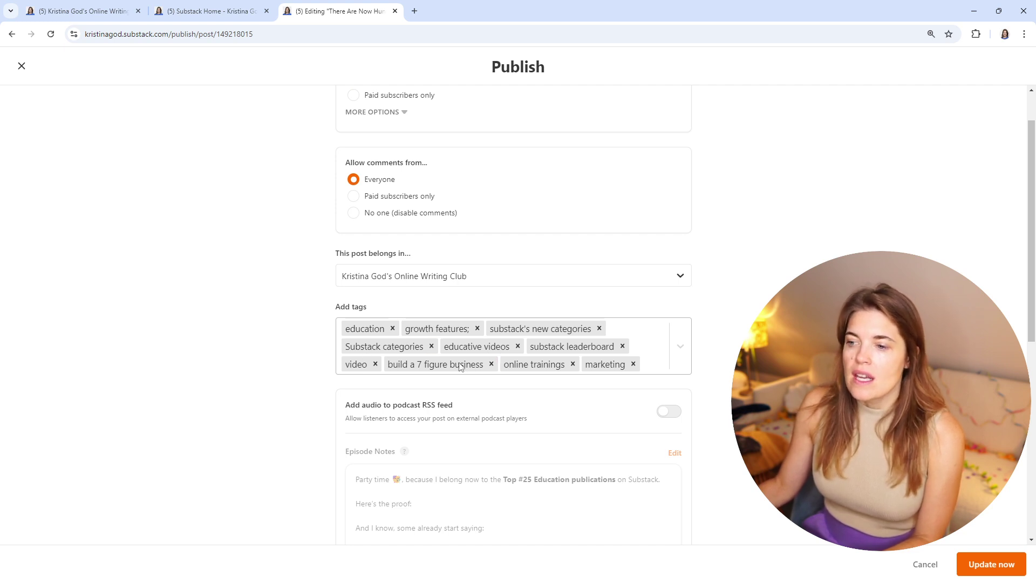
Add the Substack School tag to the post and publish the update
left_click(652, 366)
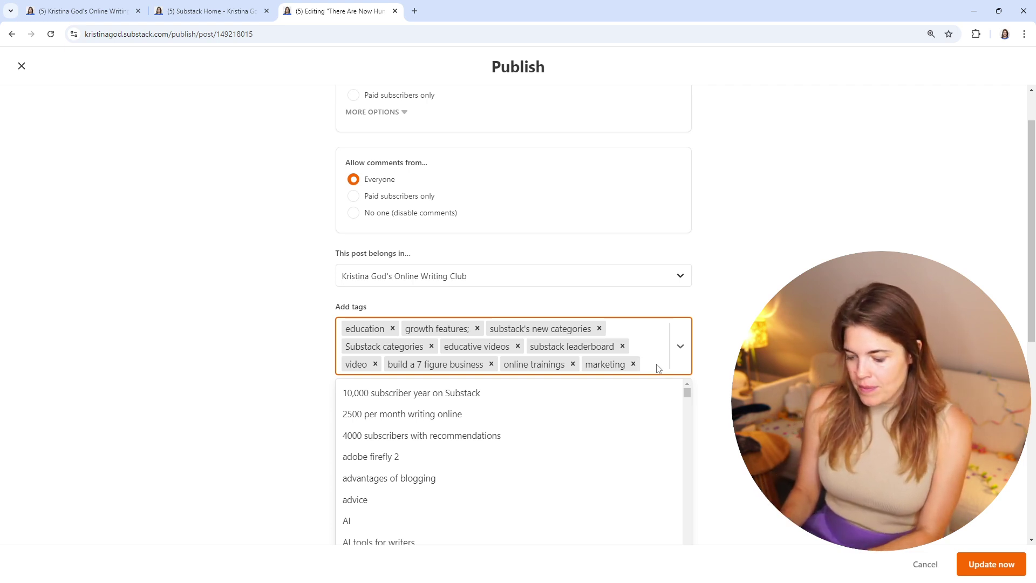
type("Substack S")
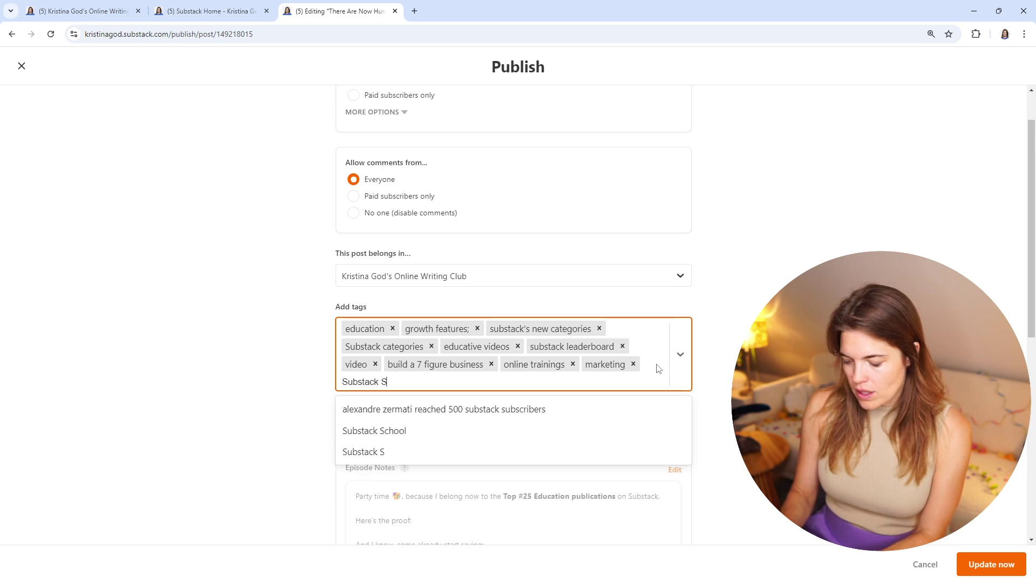
type("chool")
left_click(407, 409)
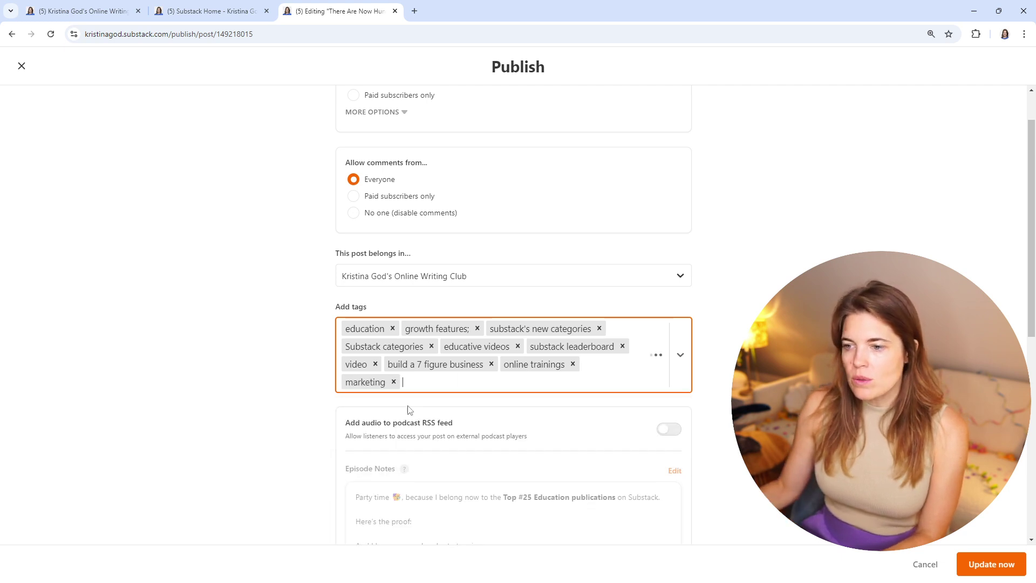
scroll(696, 486, "down", 2)
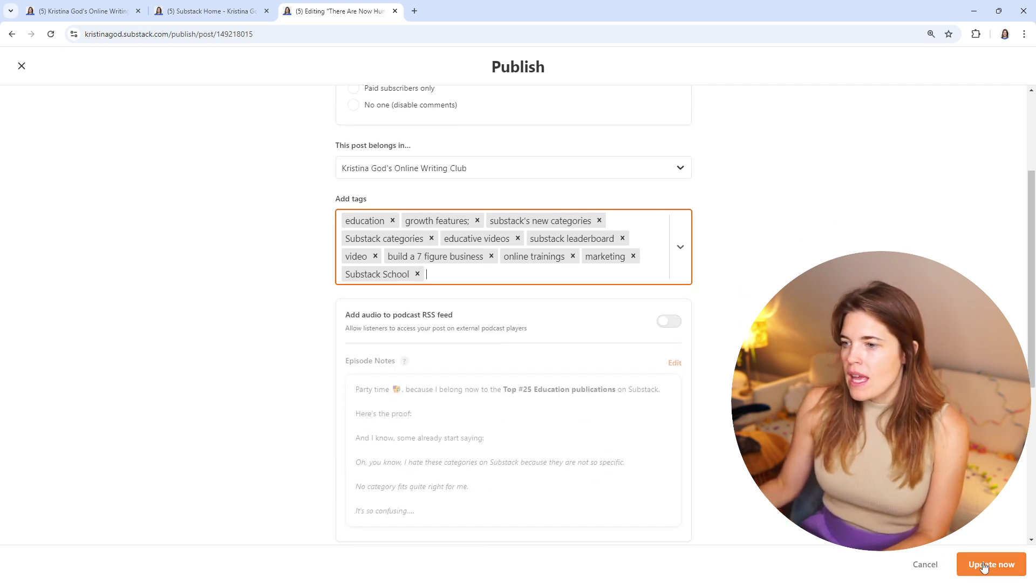
left_click(983, 566)
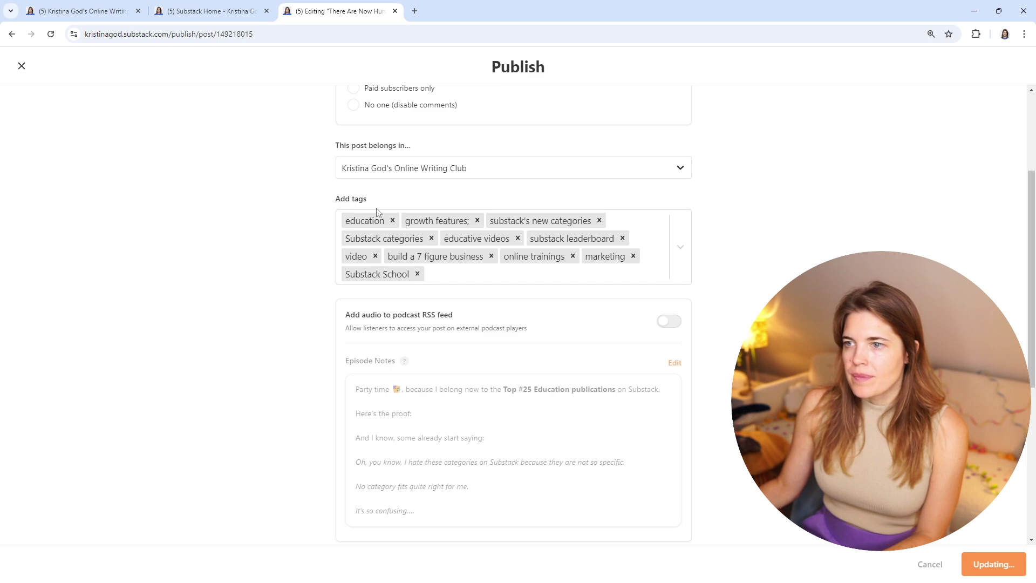
Reload the homepage and examine the Substack School page for the tagged post, then return to the homepage
left_click(97, 18)
left_click(232, 35)
key("Return")
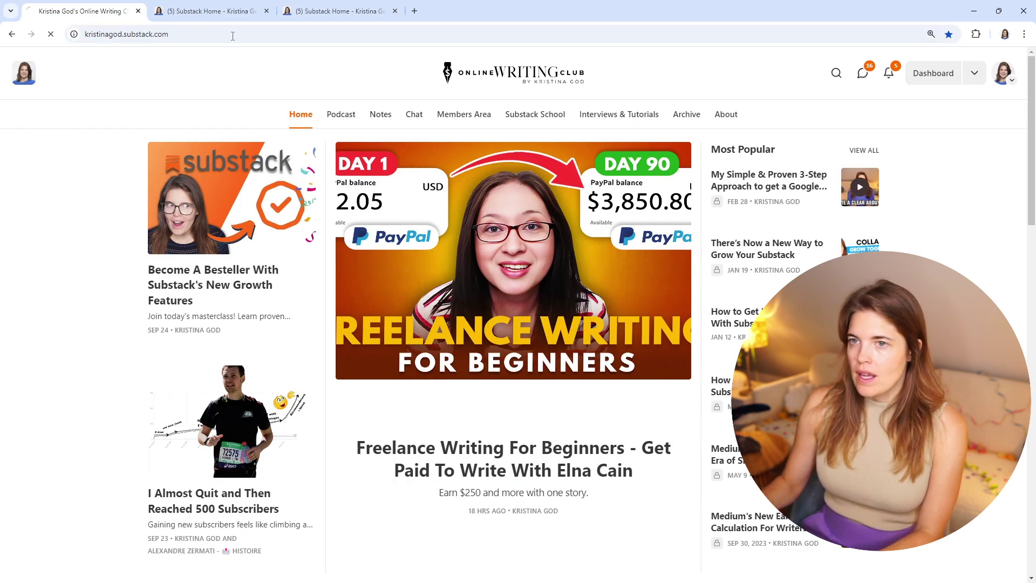
left_click(533, 118)
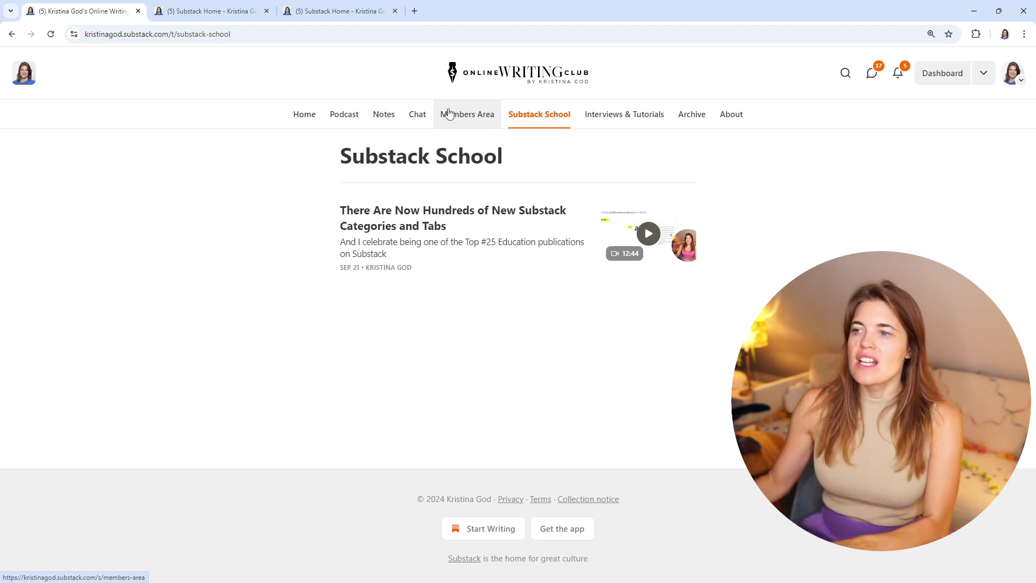
left_click(541, 80)
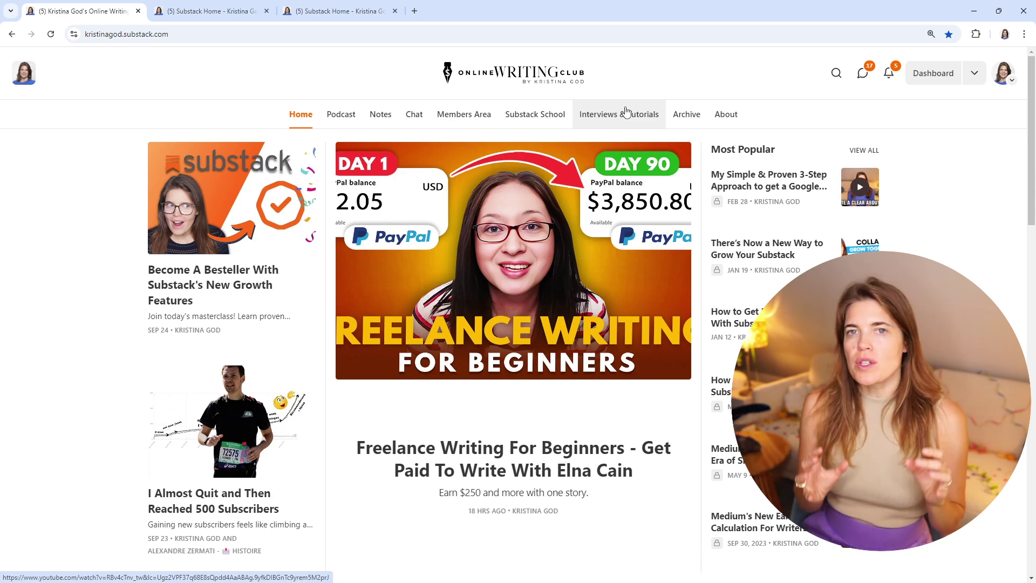
left_click(557, 125)
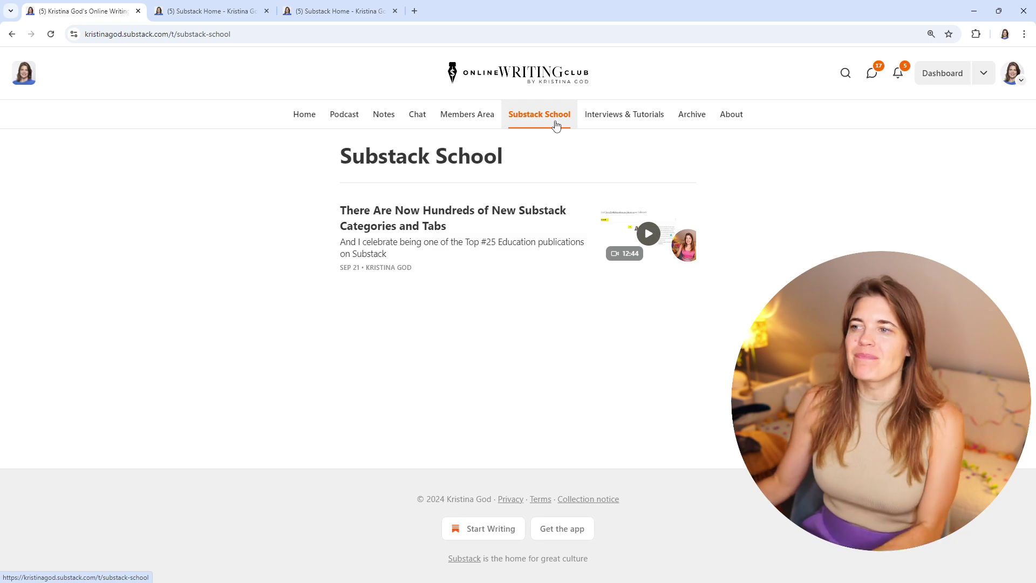
left_click(524, 78)
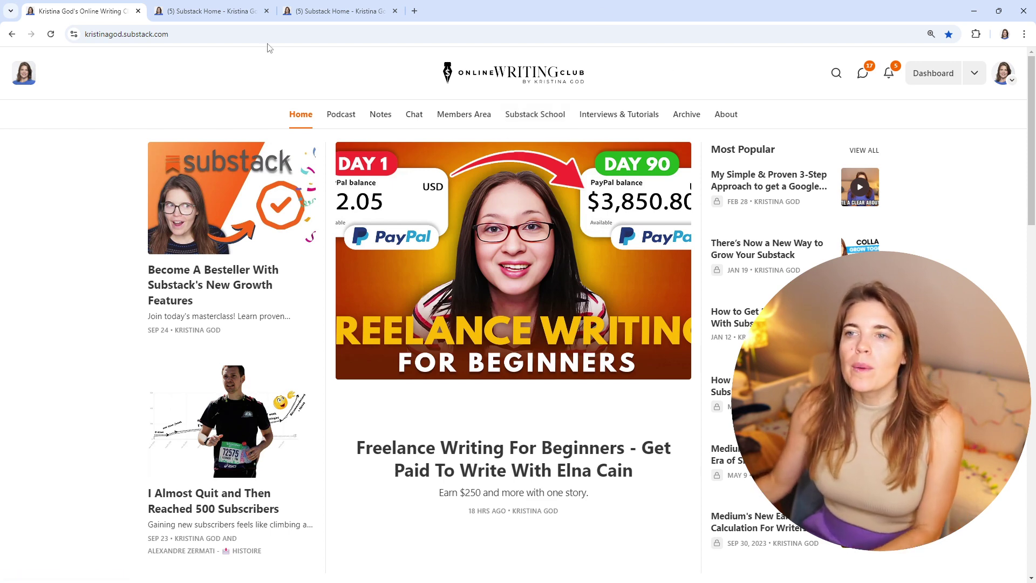
Open the publication theme editor from the Branding settings and go to its Homepage customization
left_click(218, 15)
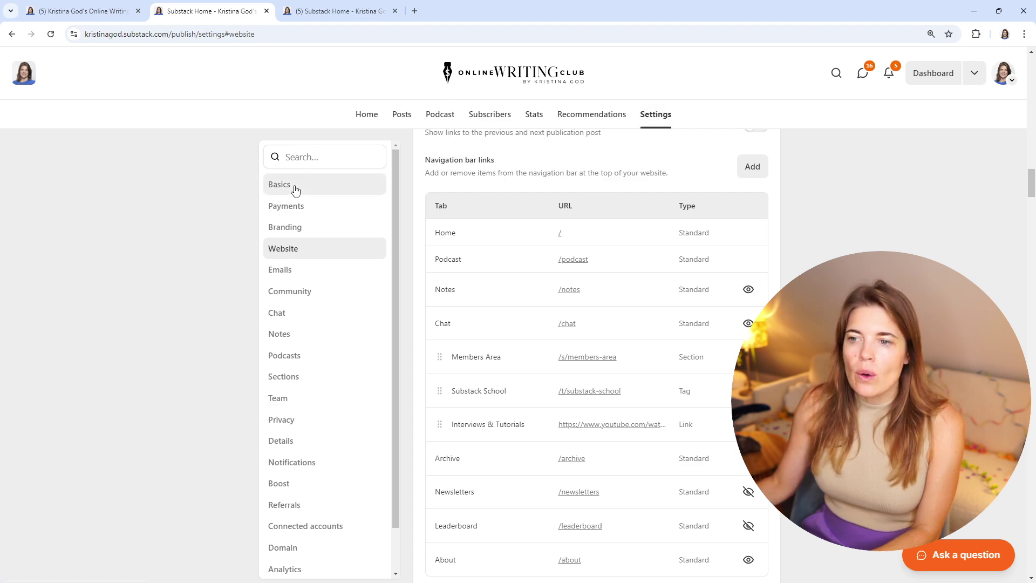
left_click(291, 231)
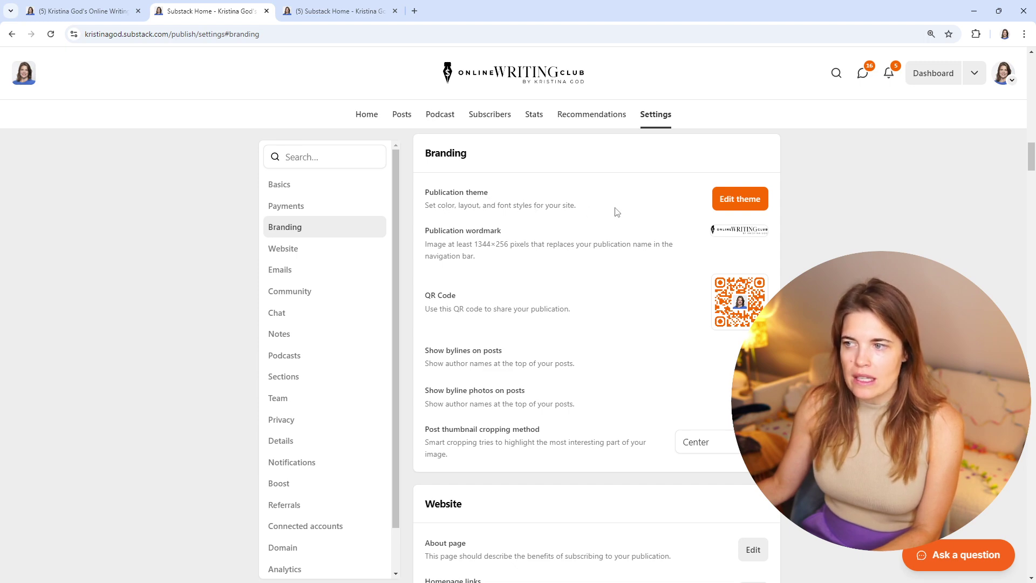
left_click(739, 201)
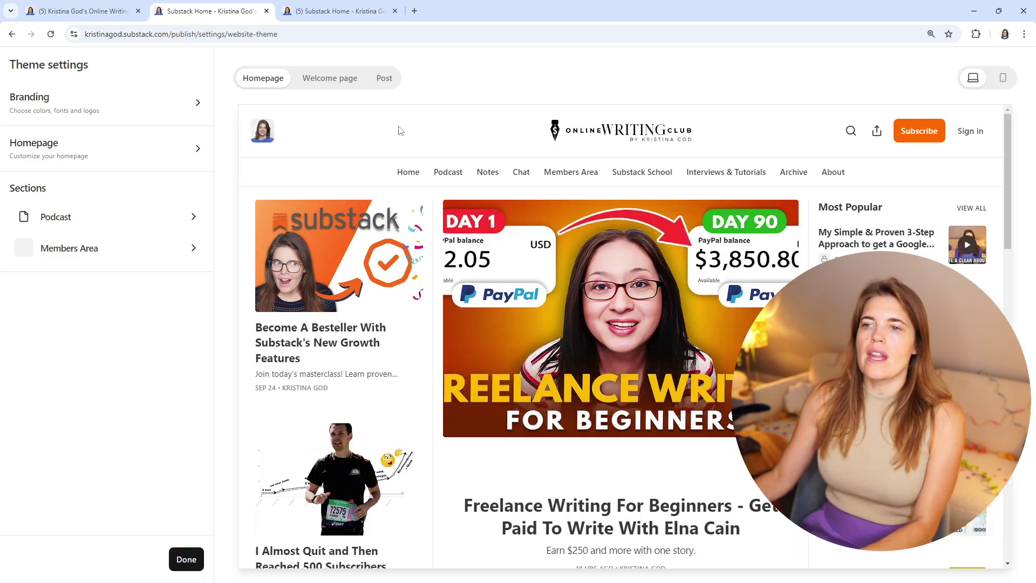
scroll(750, 249, "down", 2)
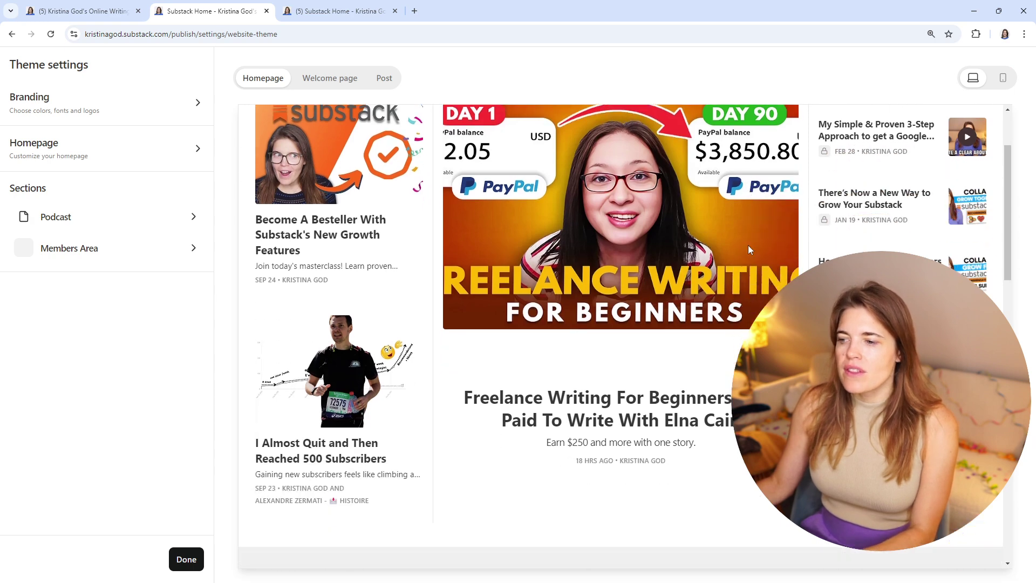
scroll(748, 247, "up", 1)
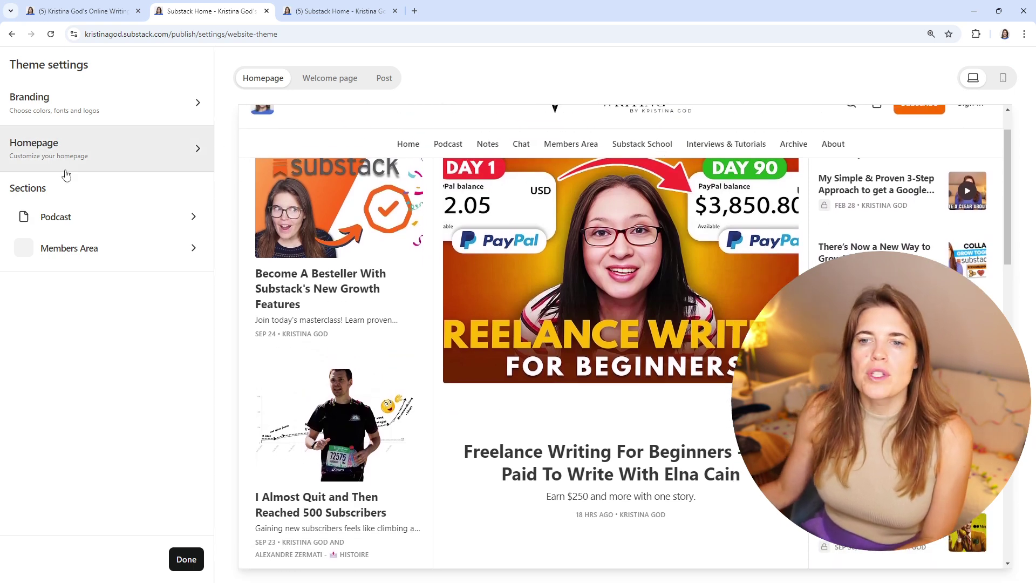
left_click(122, 161)
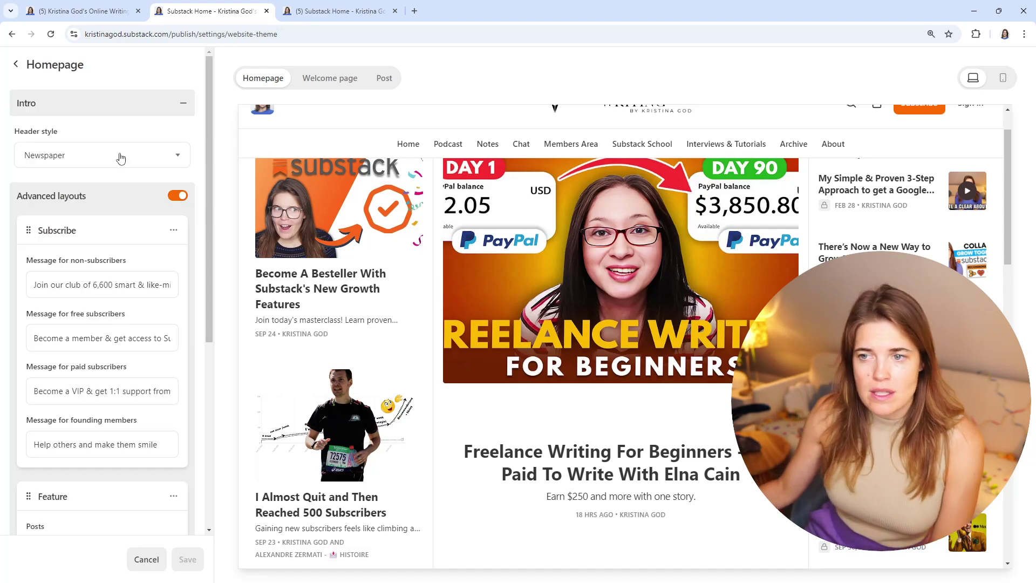
Switch advanced layouts off and back on, and add a Grid block at the end of the homepage layout
left_click(177, 196)
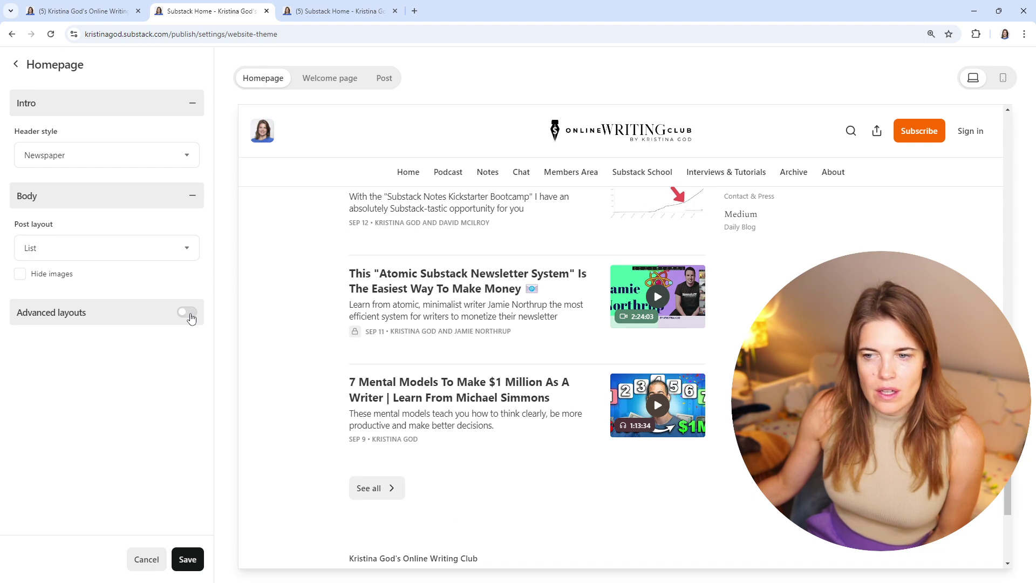
left_click(187, 312)
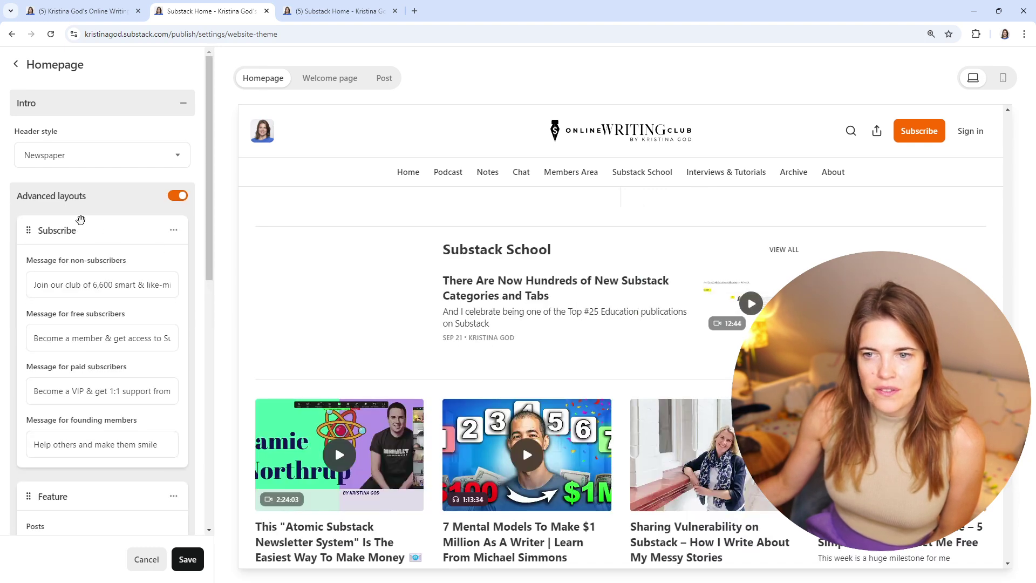
scroll(122, 358, "down", 5)
scroll(122, 358, "down", 5)
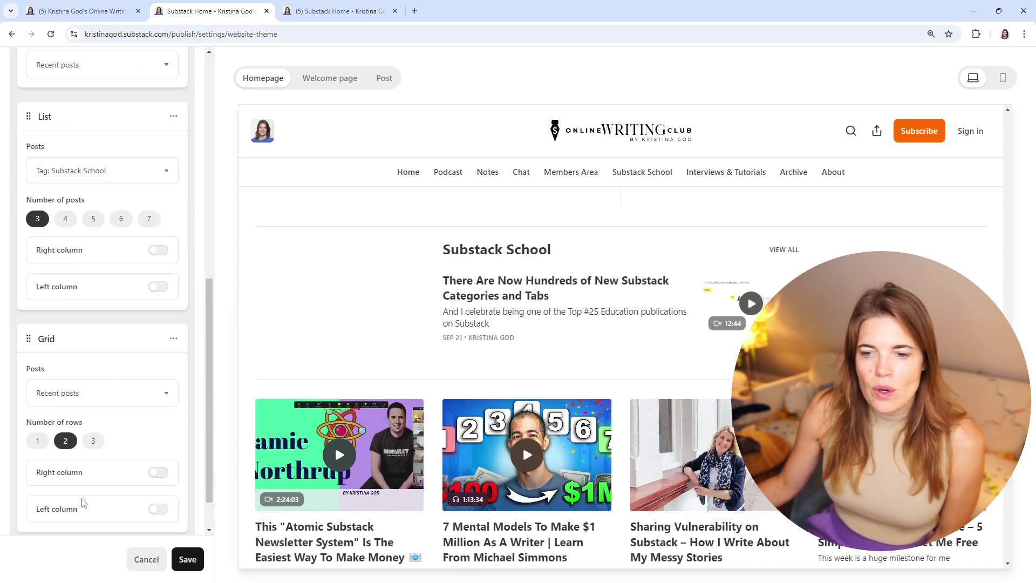
left_click(99, 507)
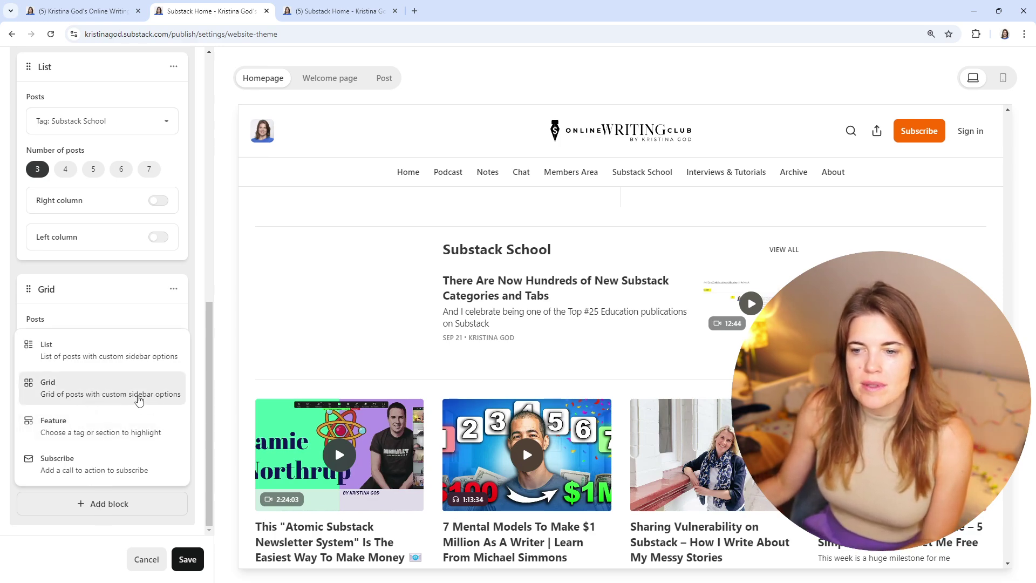
left_click(138, 397)
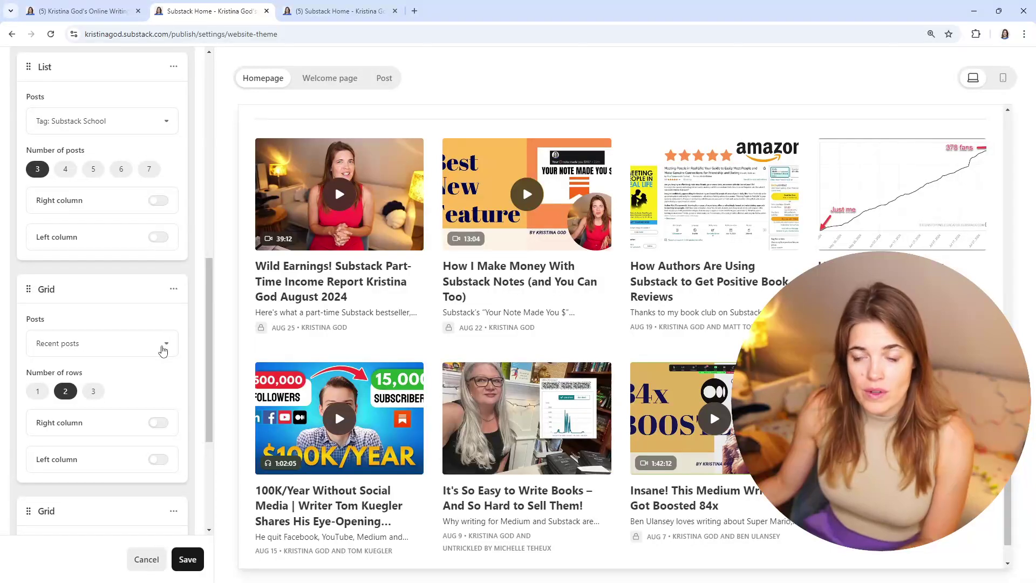
Set the posts source of the Grid block below the Substack School list to the tag Substack School
left_click(162, 350)
left_click(50, 408)
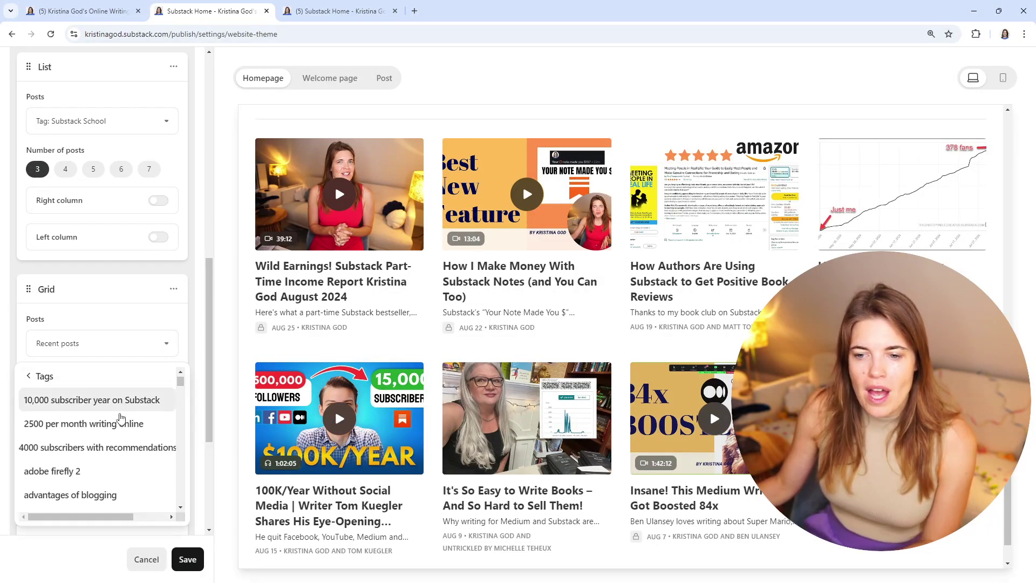
scroll(120, 431, "down", 5)
scroll(120, 432, "down", 20)
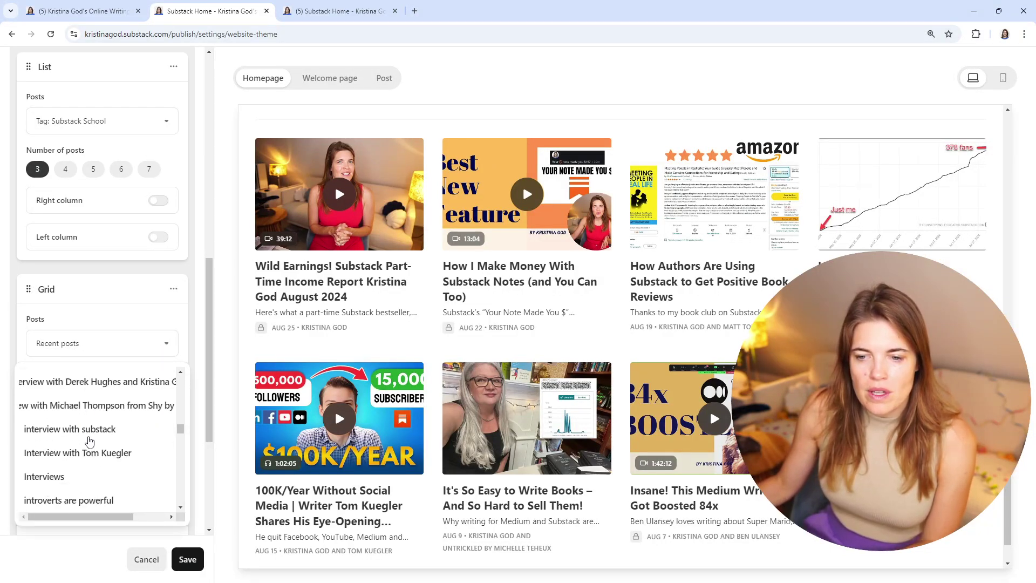
scroll(89, 434, "down", 20)
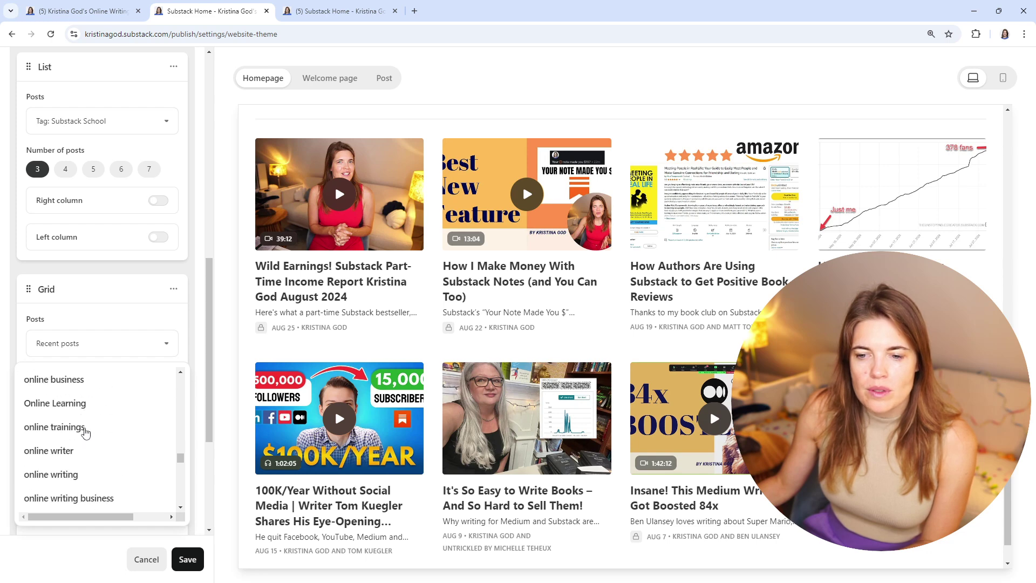
scroll(86, 435, "down", 10)
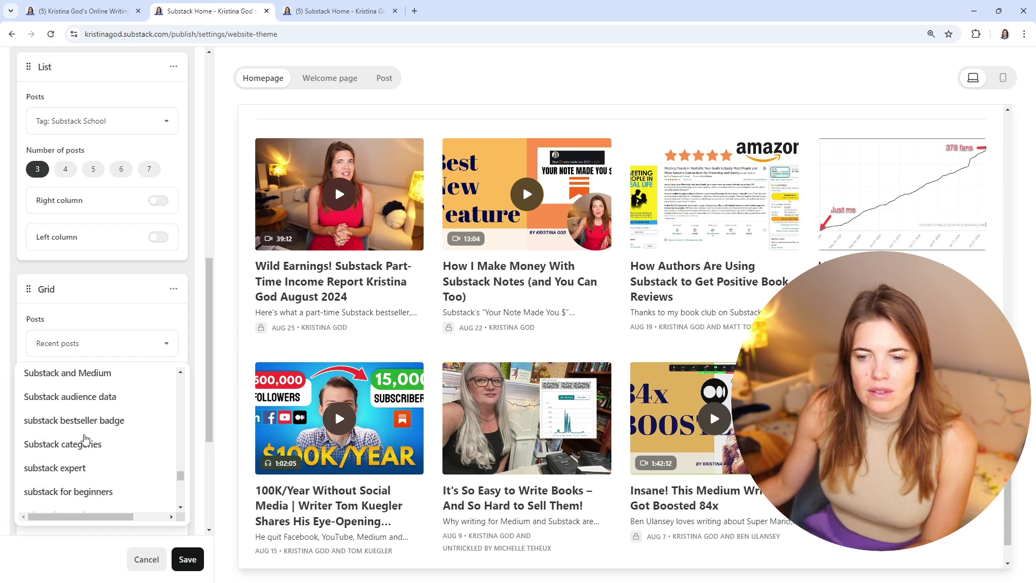
scroll(110, 446, "down", 4)
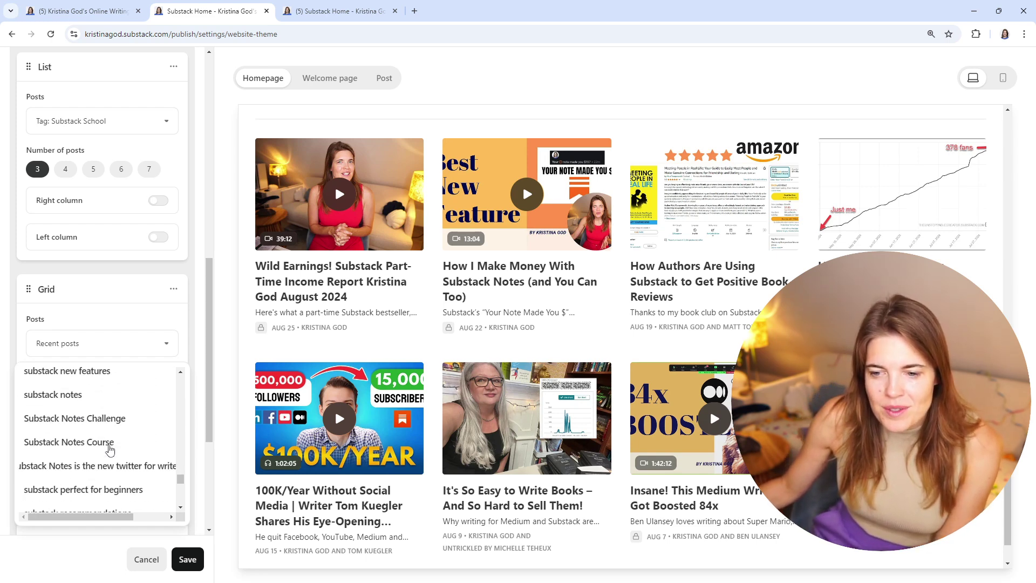
left_click(110, 441)
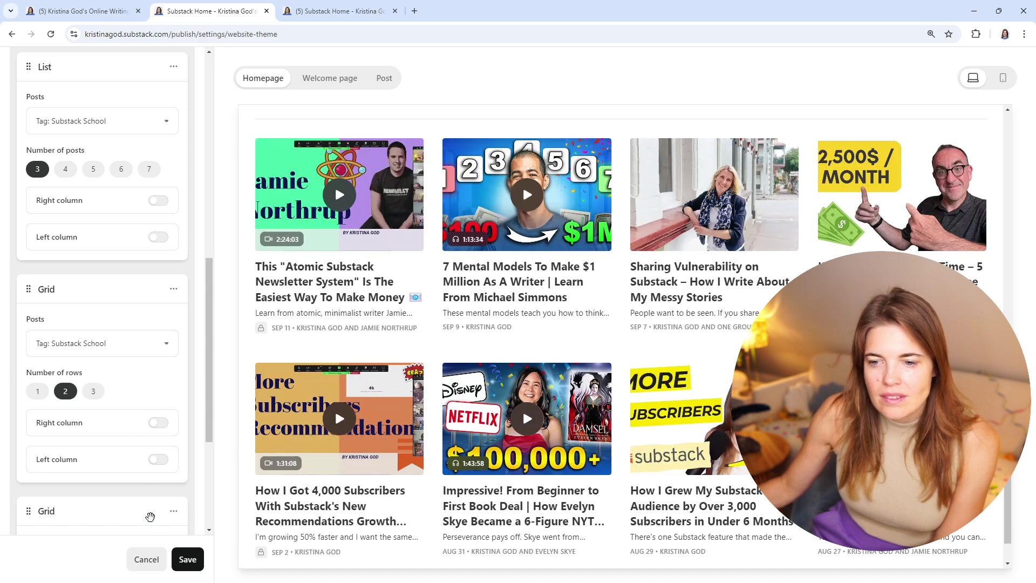
Save the homepage layout with the Substack School grid above the recent posts list, and leave the theme editor
scroll(69, 181, "up", 5)
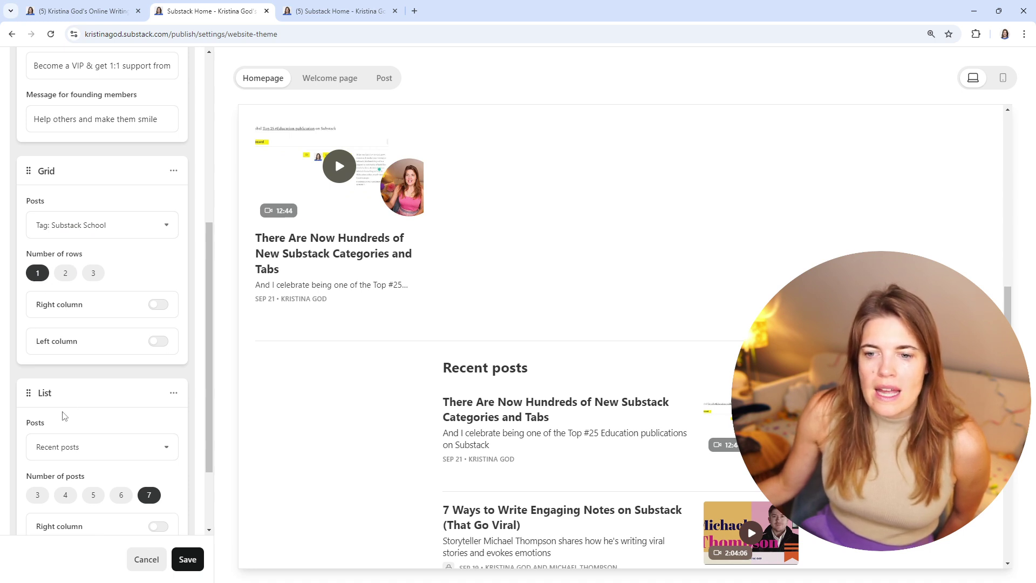
scroll(61, 311, "down", 2)
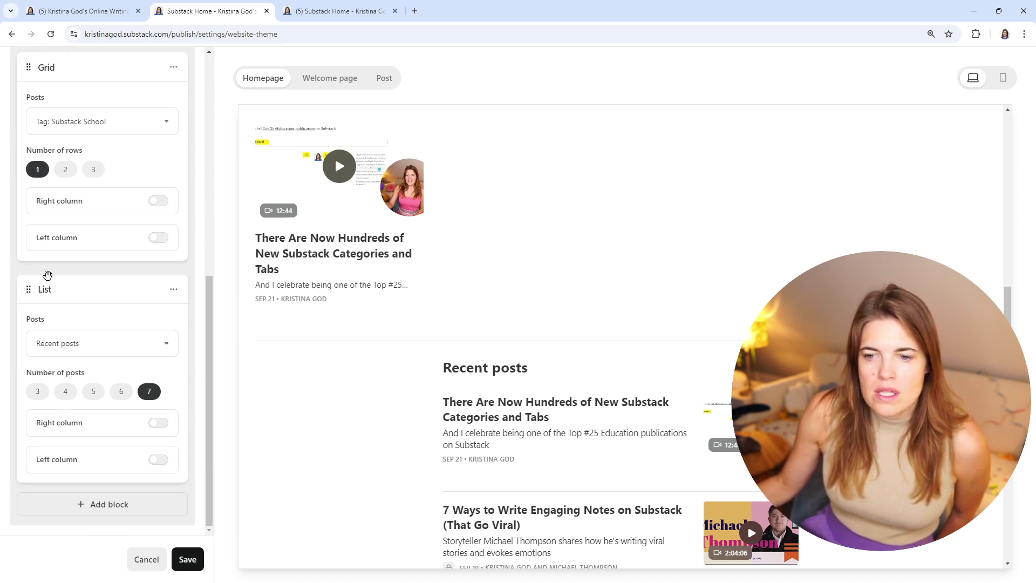
left_click(196, 550)
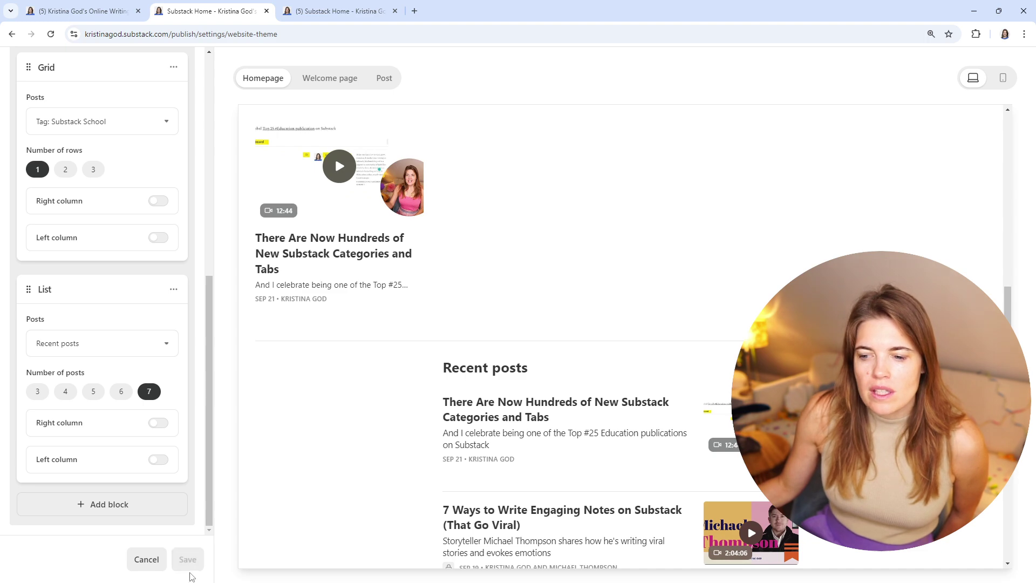
left_click(12, 35)
Reload the publication homepage and examine the Substack School section and the recent posts list down to the page footer
left_click(87, 11)
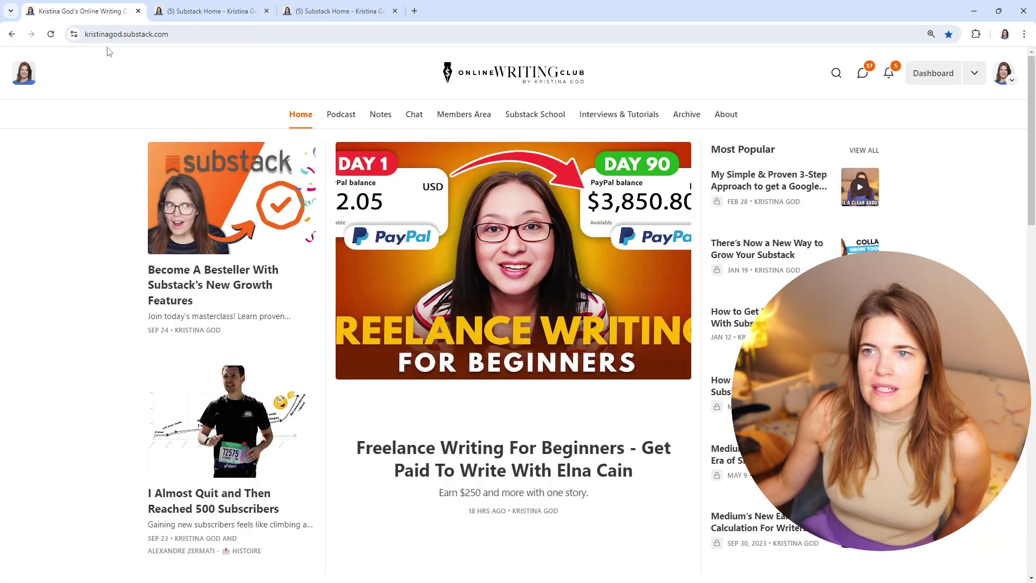
left_click(209, 35)
key("Return")
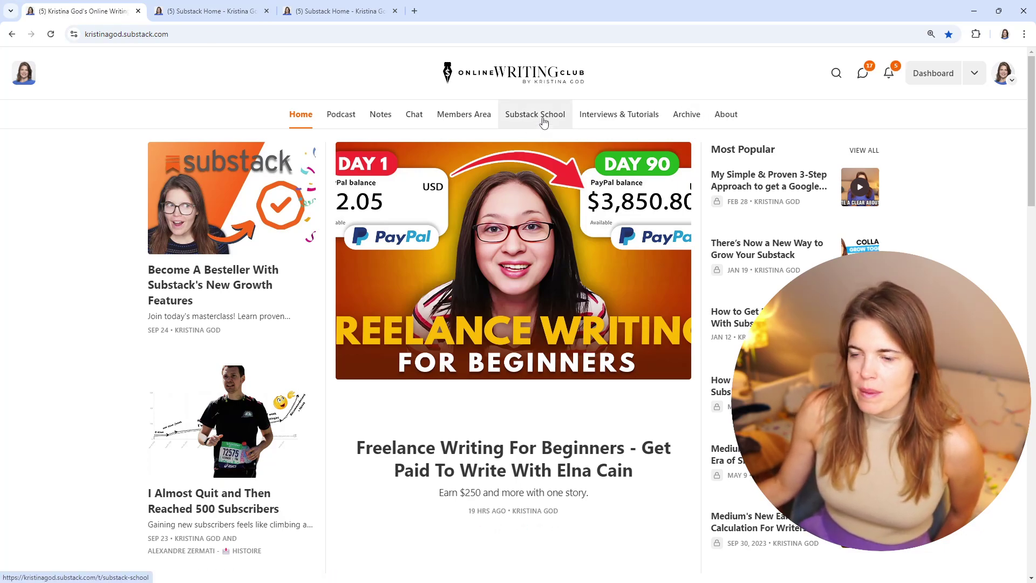
scroll(544, 122, "down", 10)
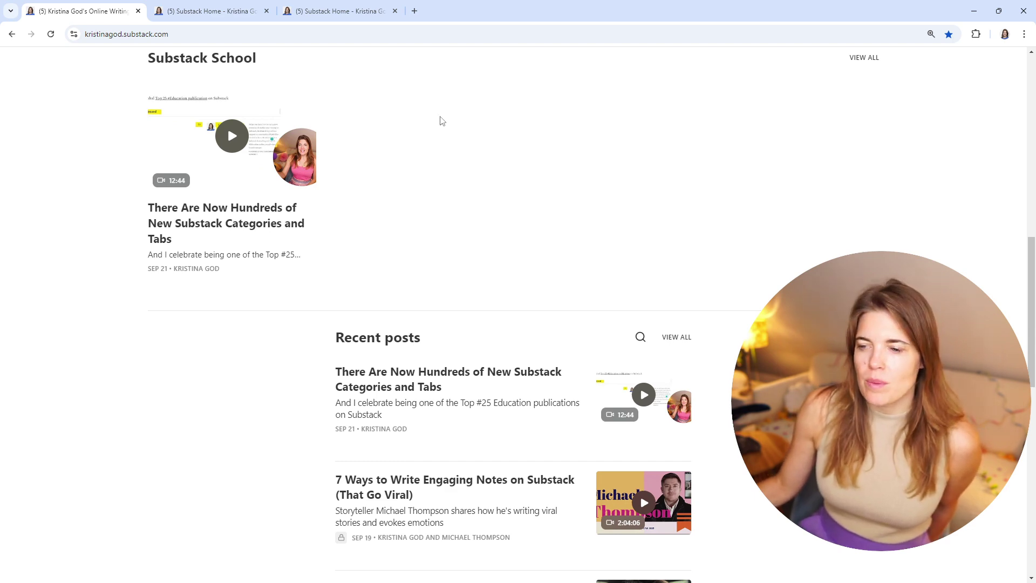
scroll(452, 140, "down", 3)
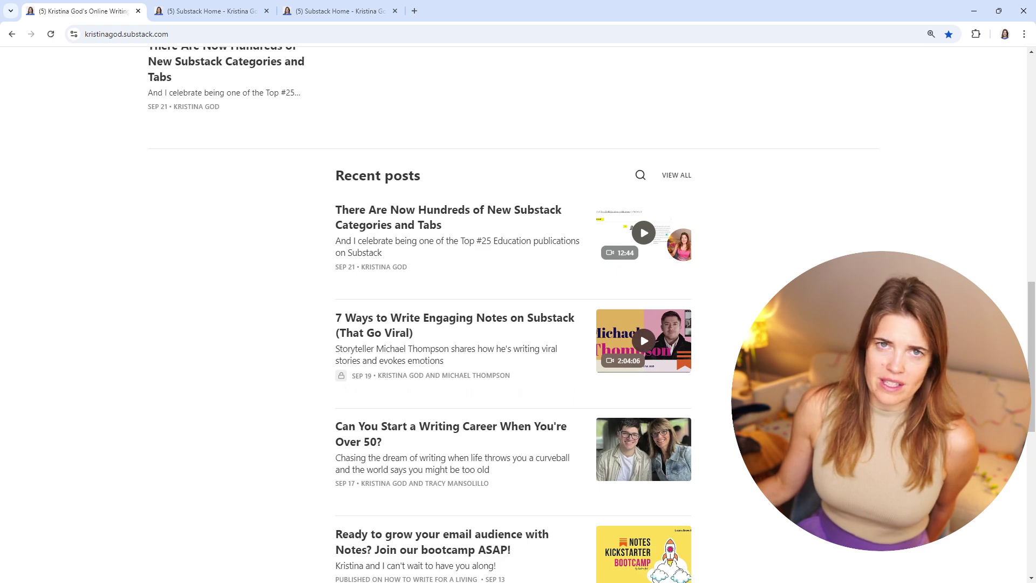
scroll(239, 289, "down", 9)
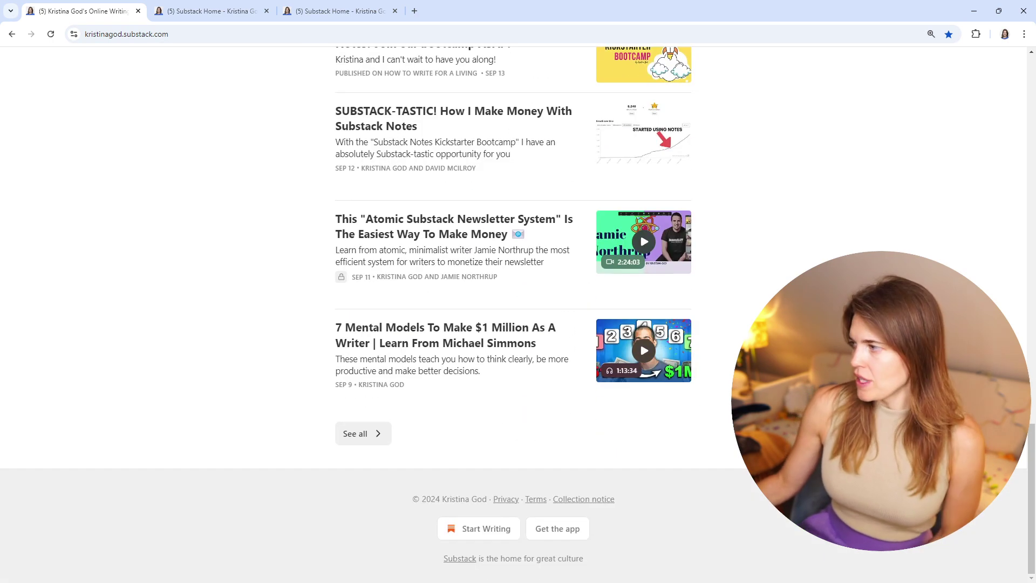